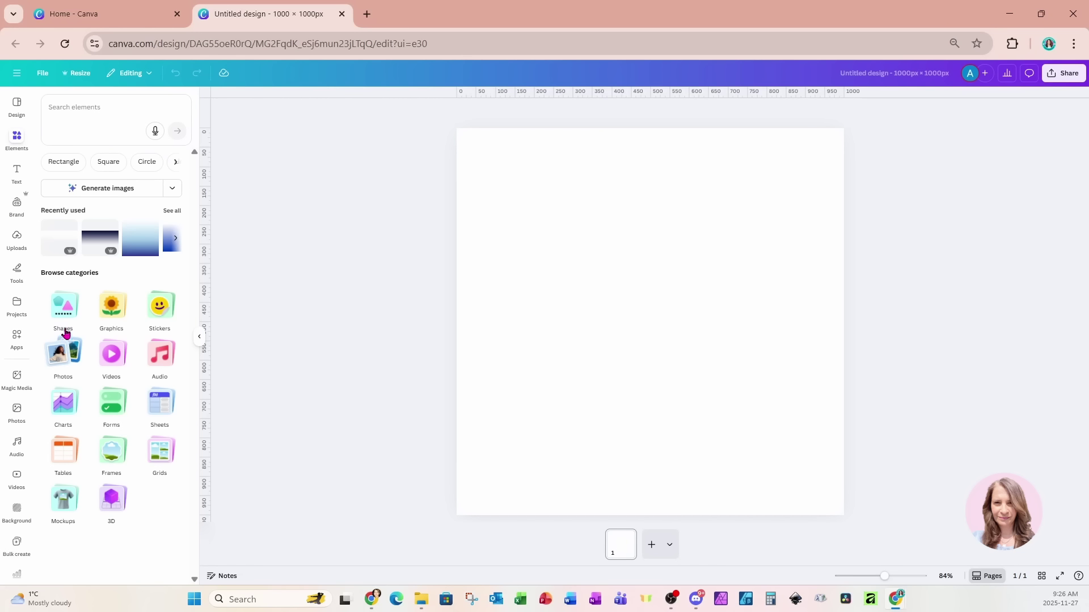
Generate custom shapes from the prompt "acorn" and add the second result to the page
click(63, 309)
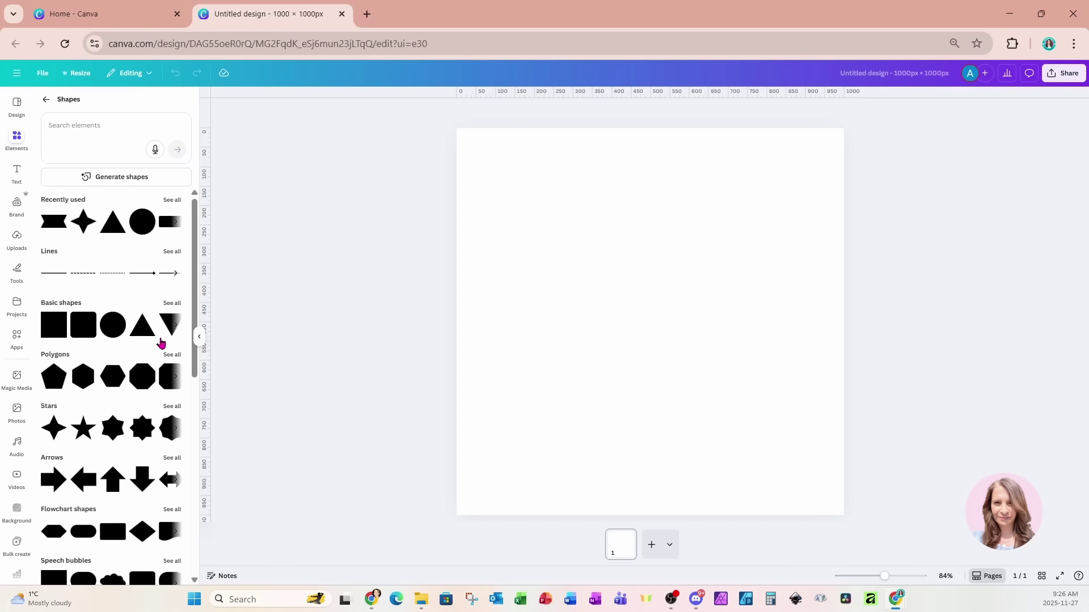
scroll(144, 371, down, 5)
scroll(144, 371, down, 2)
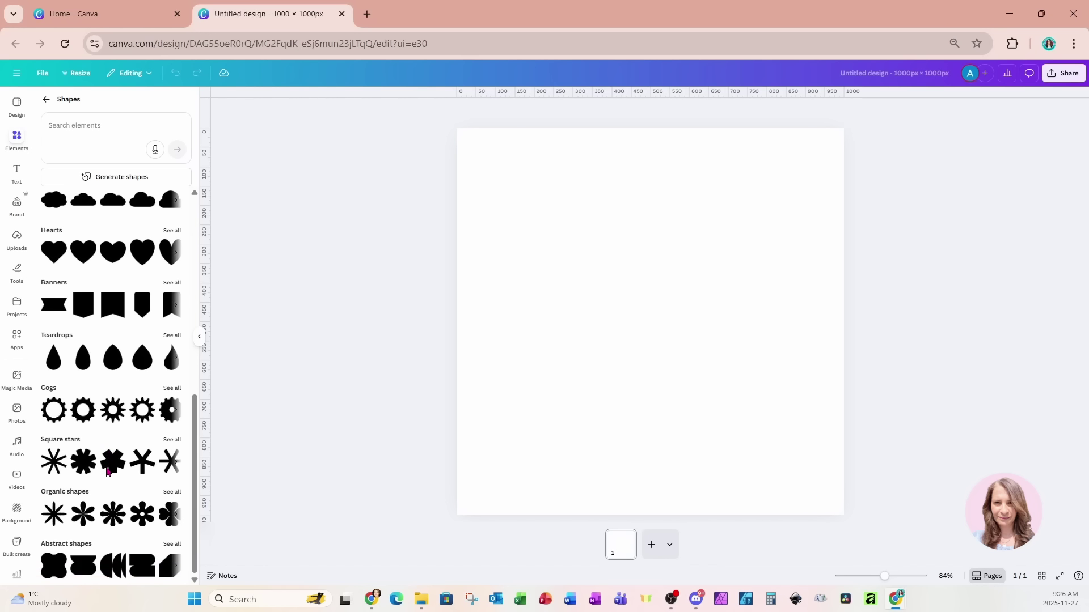
scroll(107, 474, up, 8)
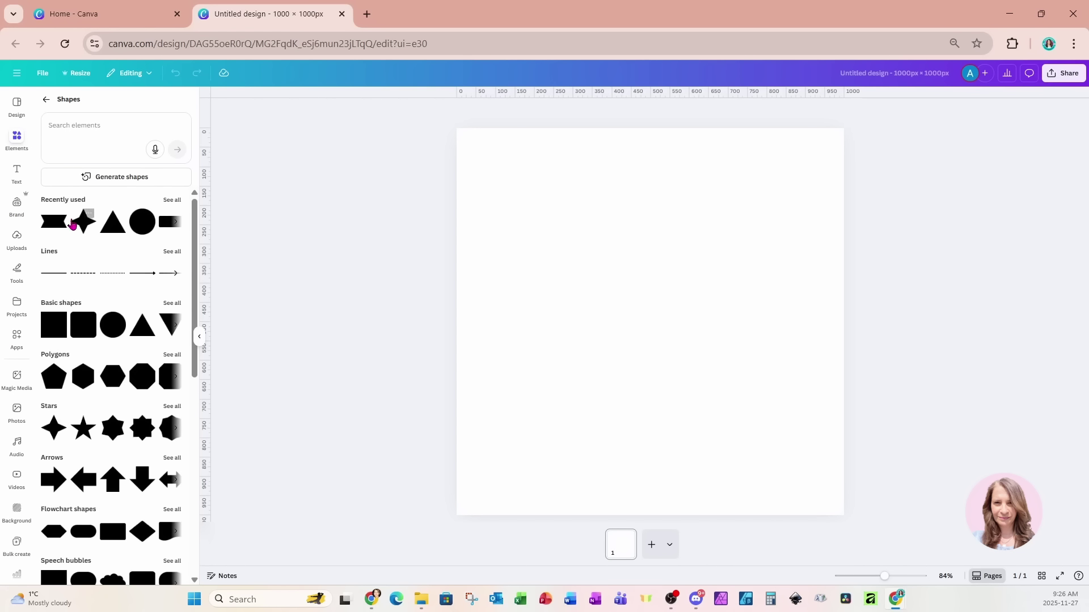
click(54, 182)
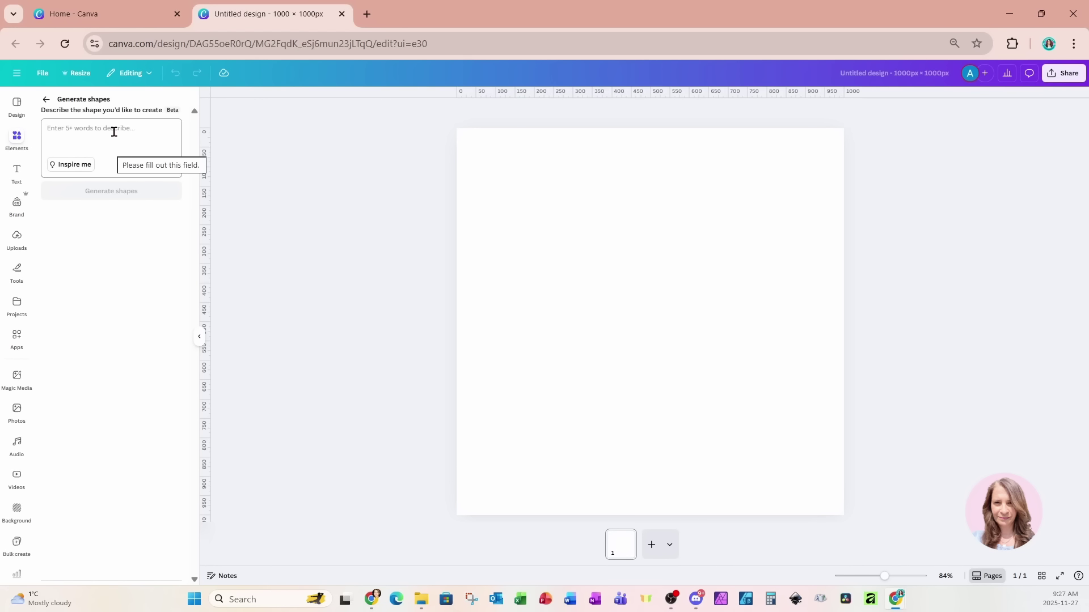
click(114, 130)
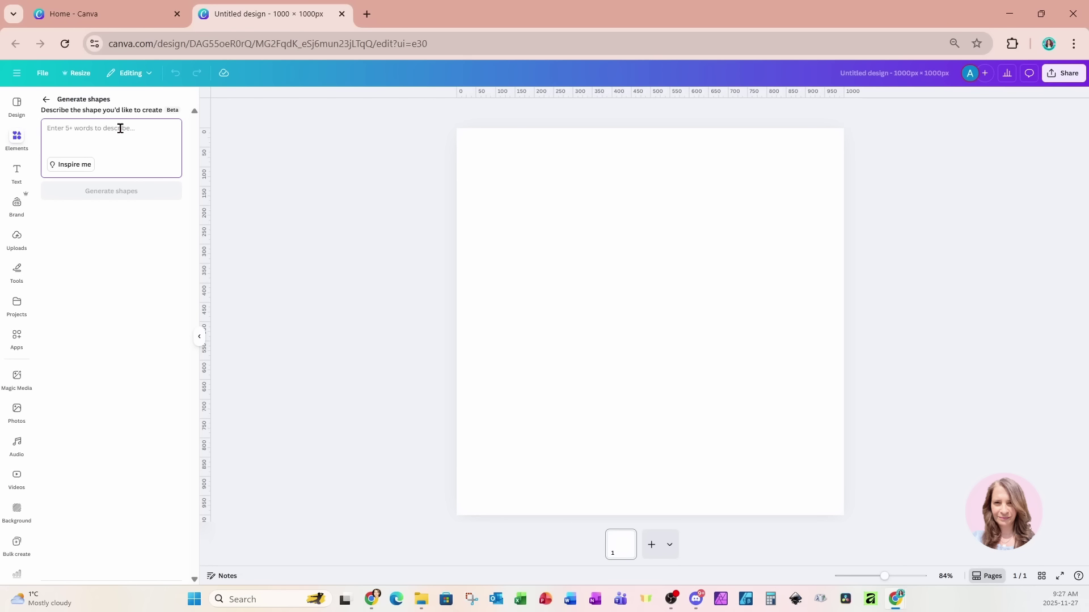
text(acorn)
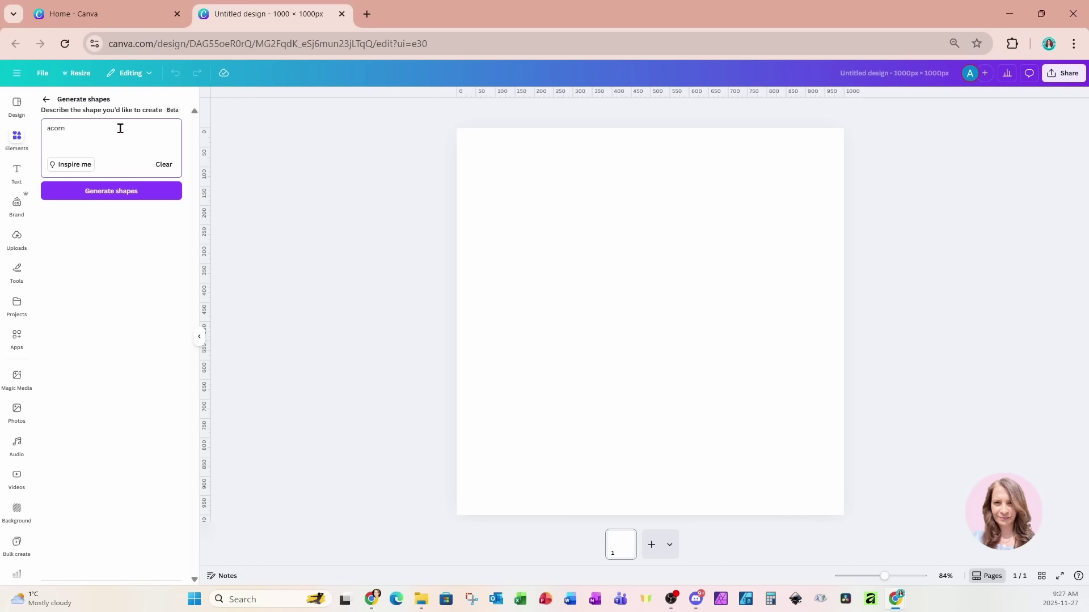
click(127, 192)
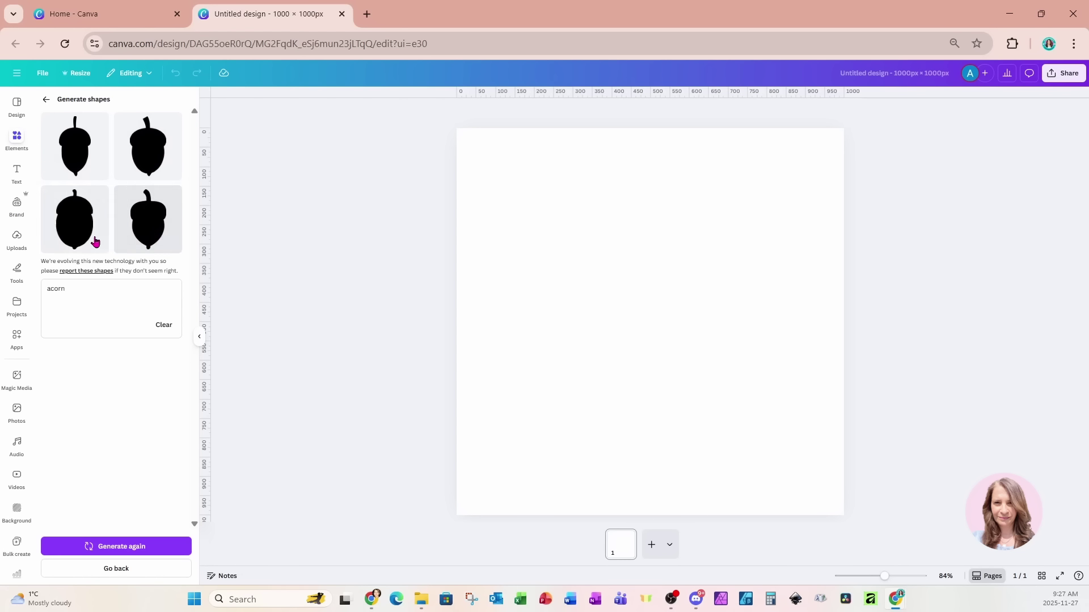
click(153, 153)
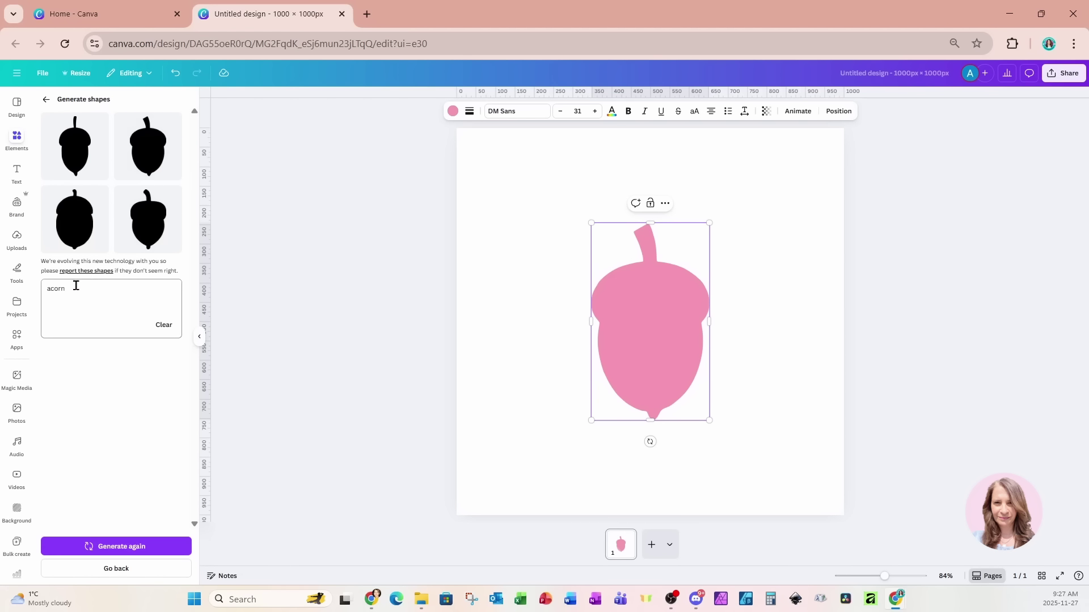
Generate shapes from the prompt "pine cone", add the second result at the page's upper left, and move the acorn to the upper right
click(164, 332)
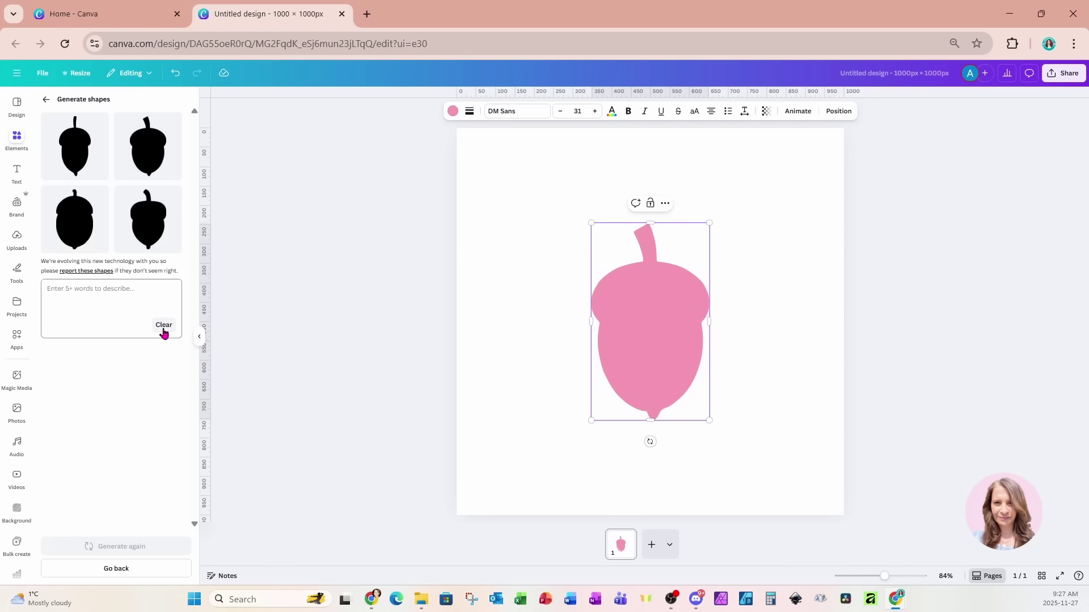
click(94, 295)
text(pine cone)
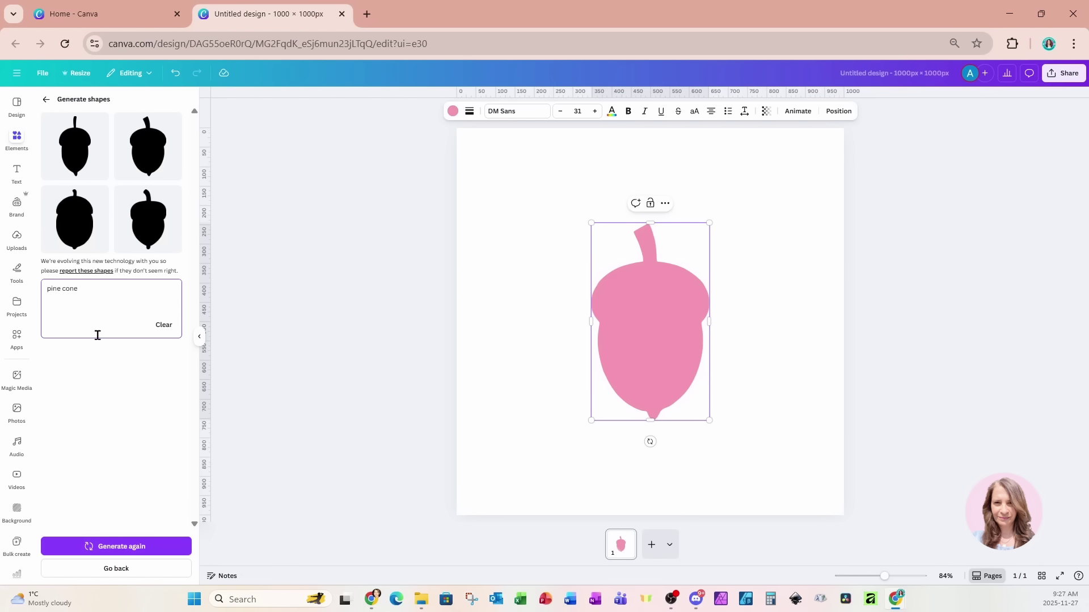
key(Return)
drag(618, 373, 745, 289)
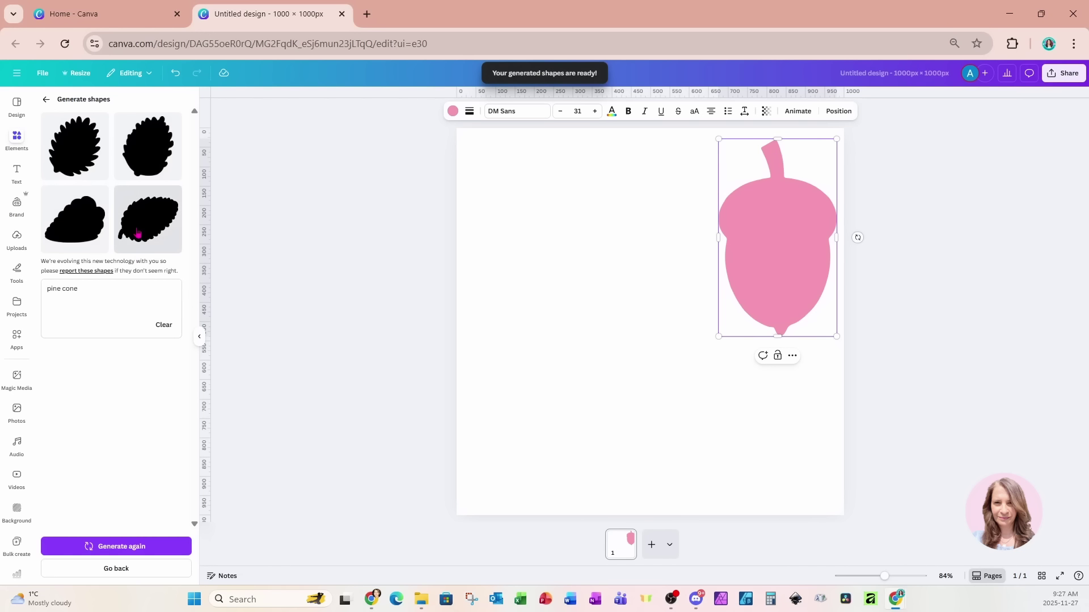
click(146, 163)
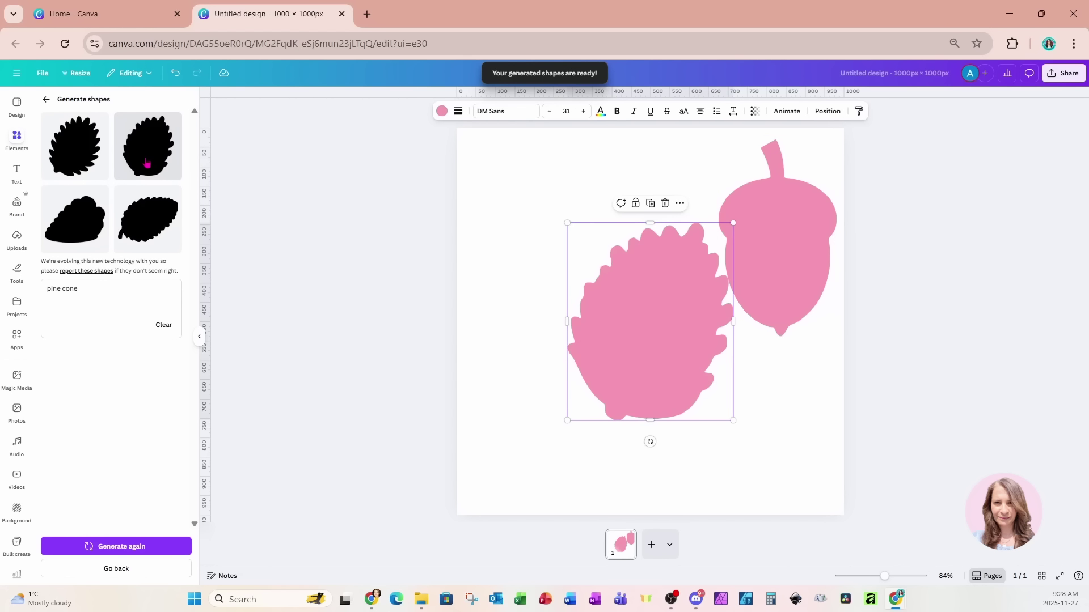
drag(610, 343, 529, 267)
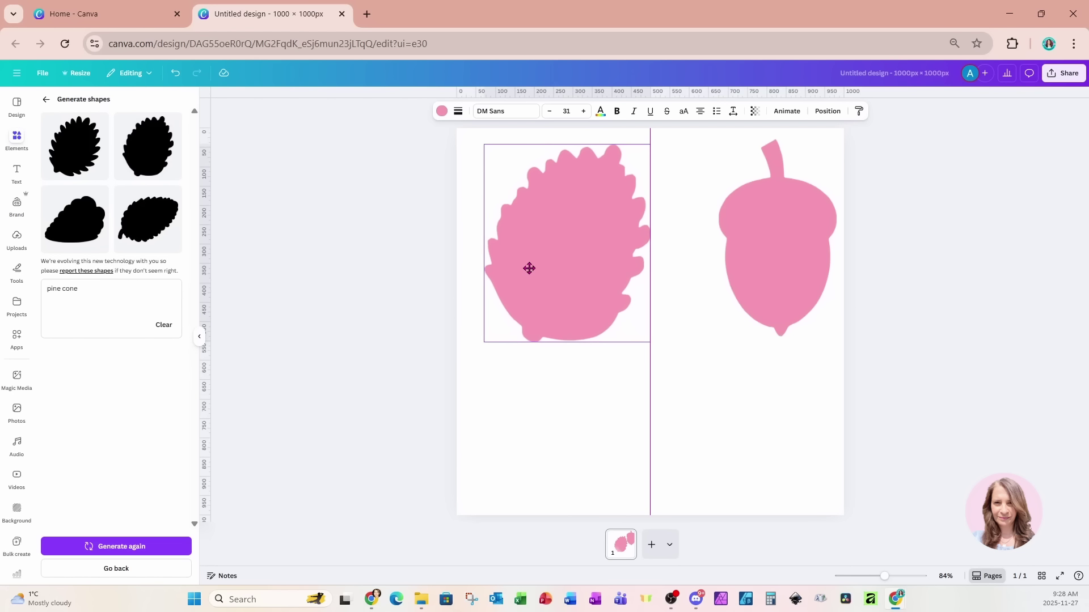
Generate shapes from the prompt "flower" and add the six-petal flower with two leaves to the page
triple_click(117, 289)
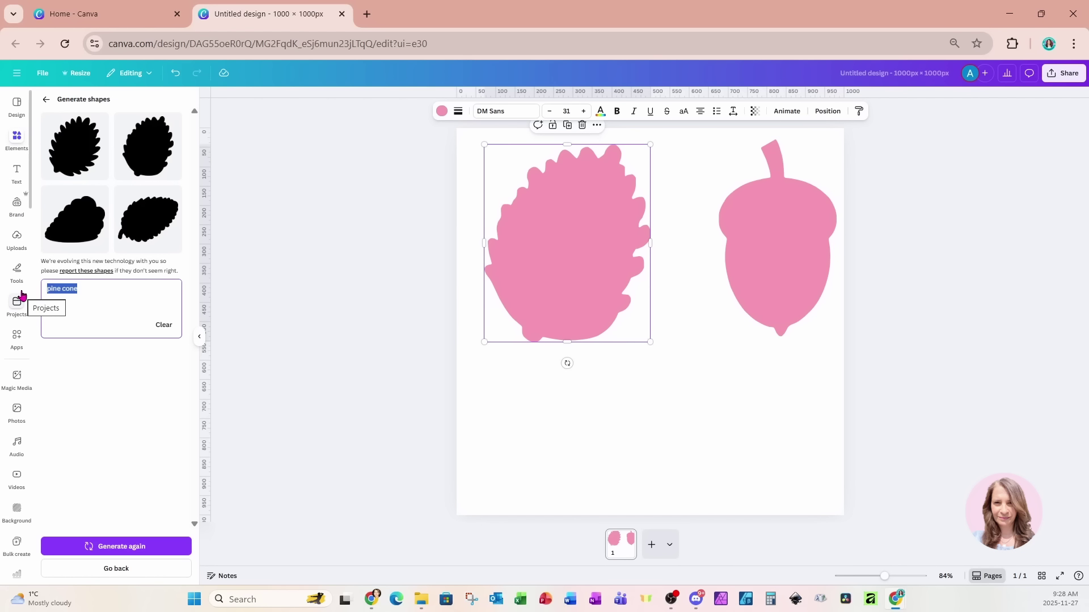
text(b)
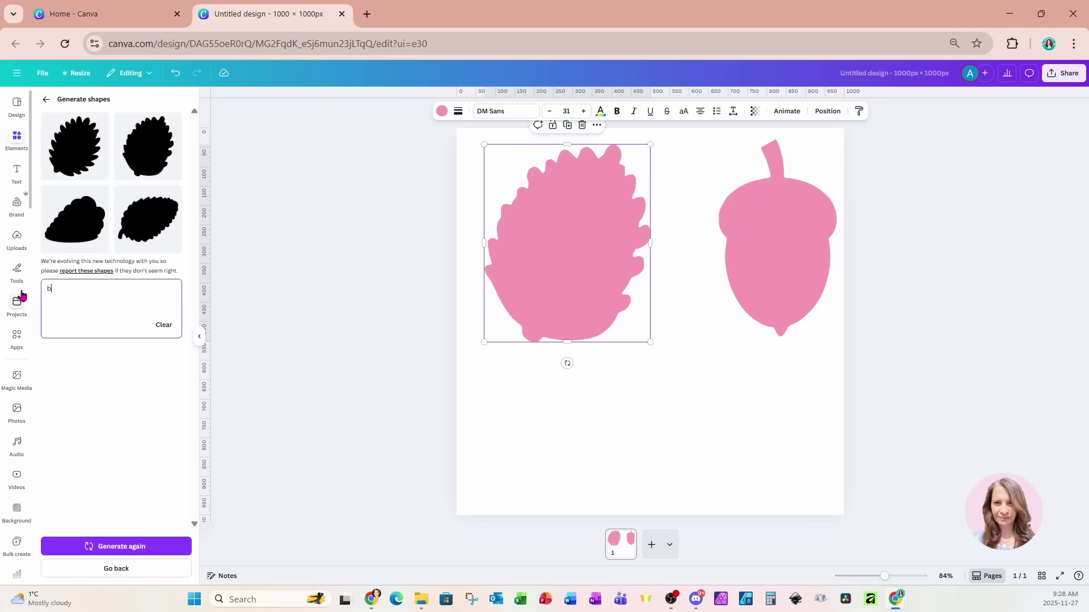
key(BackSpace)
text(flower)
key(Return)
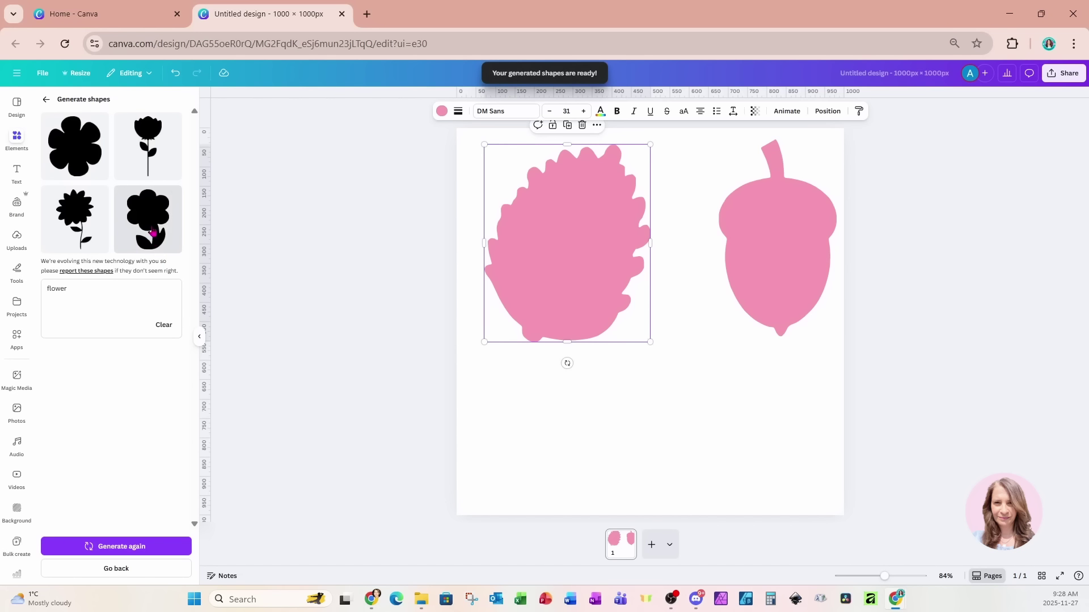
click(151, 220)
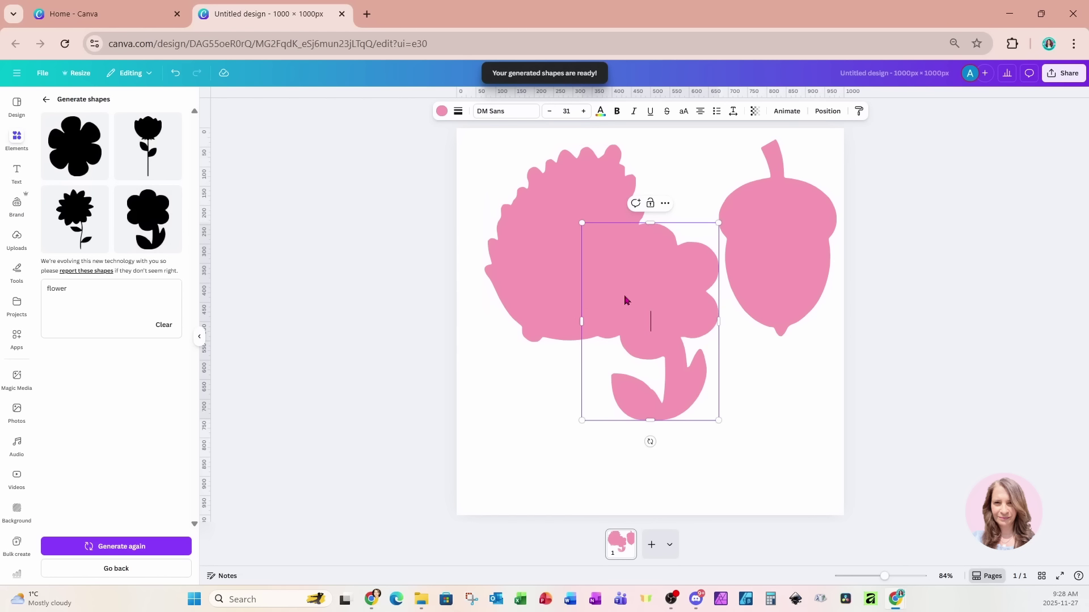
Scale down the flower and place it below the other shapes, and shrink the pine cone so nothing overlaps
drag(648, 316, 696, 380)
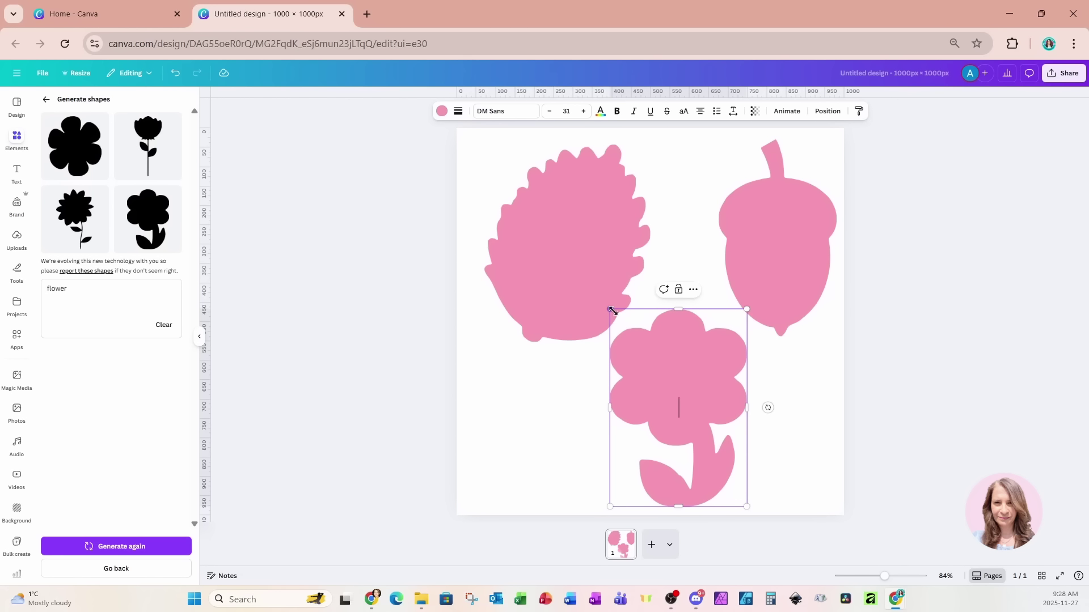
drag(610, 310, 632, 342)
drag(697, 396, 677, 376)
click(554, 299)
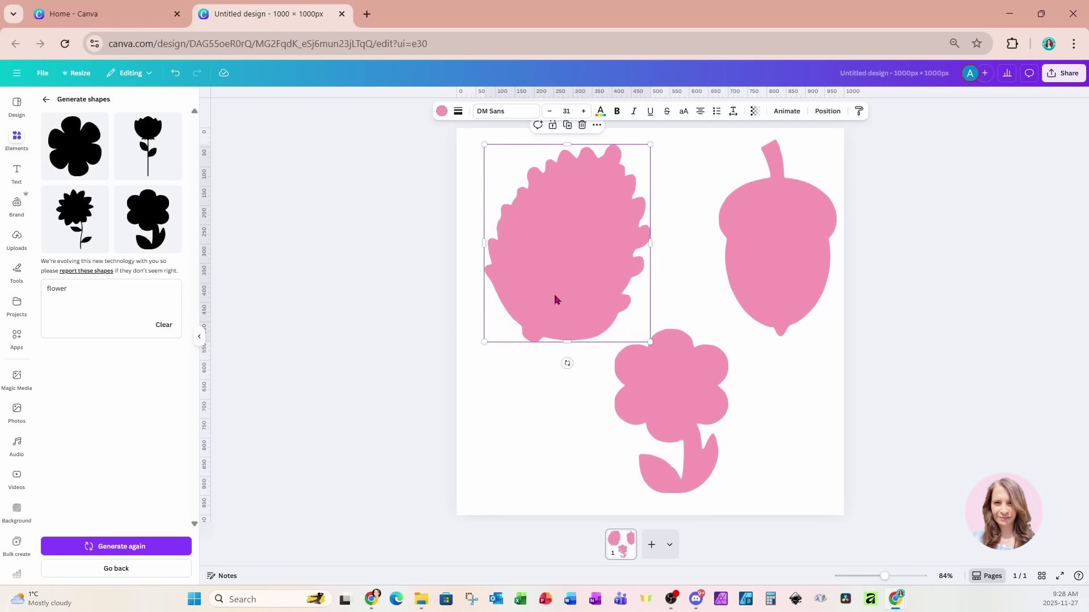
drag(649, 341, 617, 303)
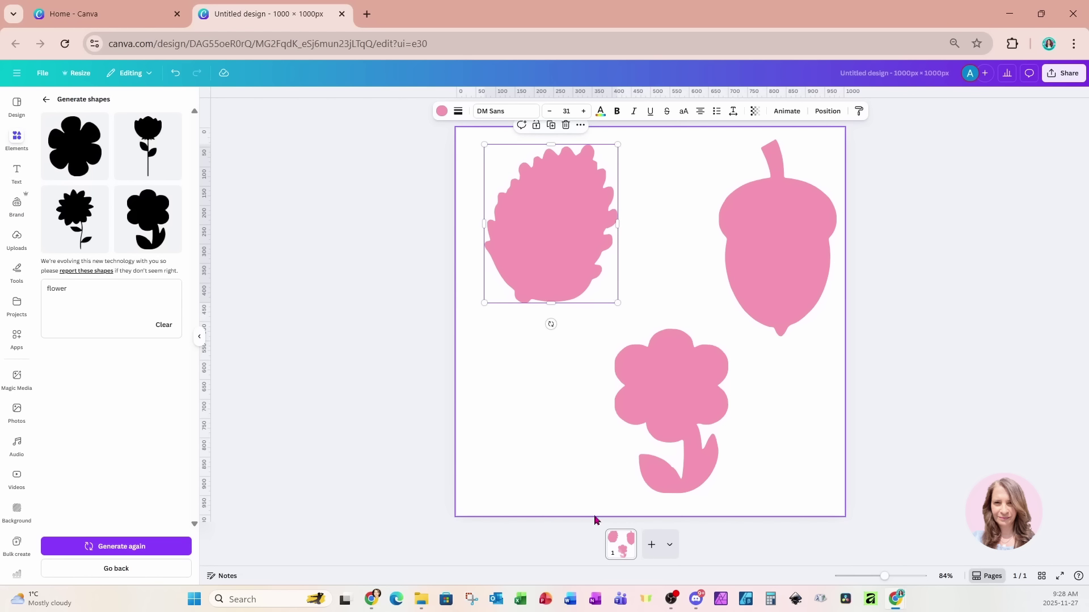
Search the Canva apps for "frame lab" and open Frames Lab
click(17, 347)
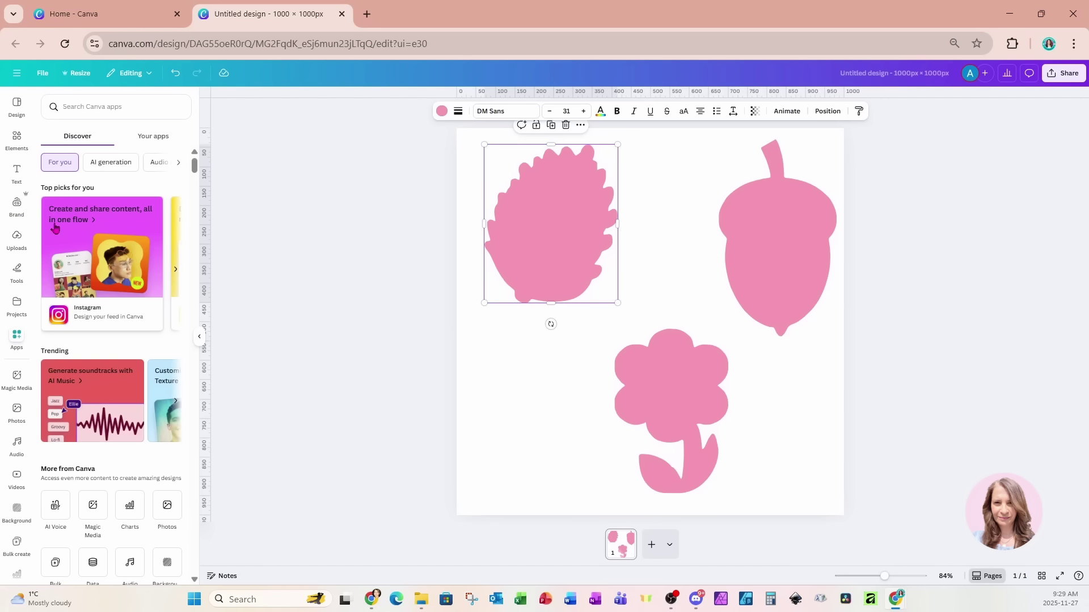
click(93, 107)
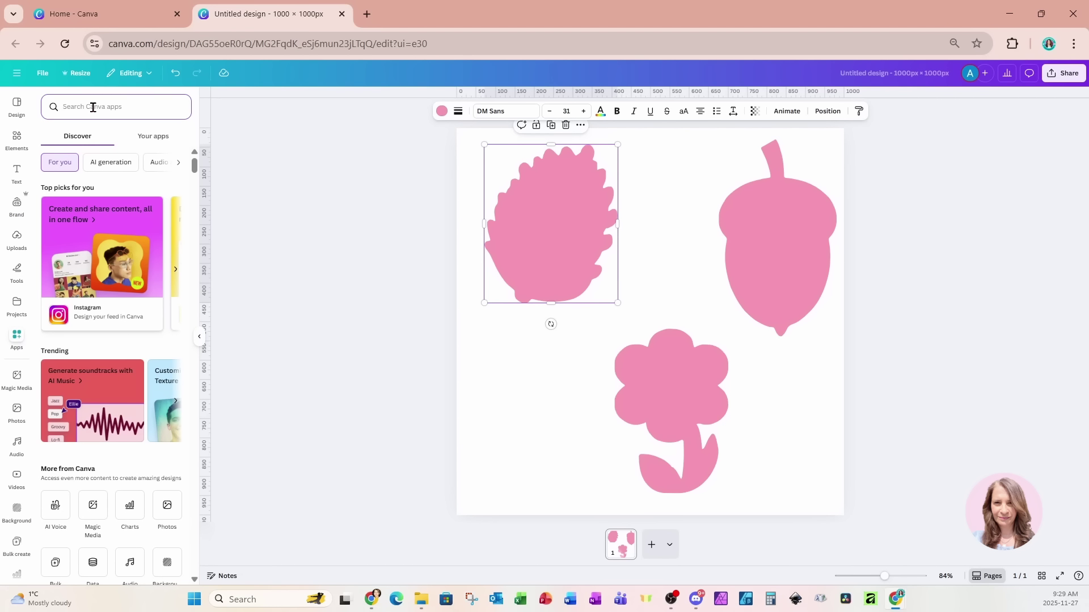
text(frame lab)
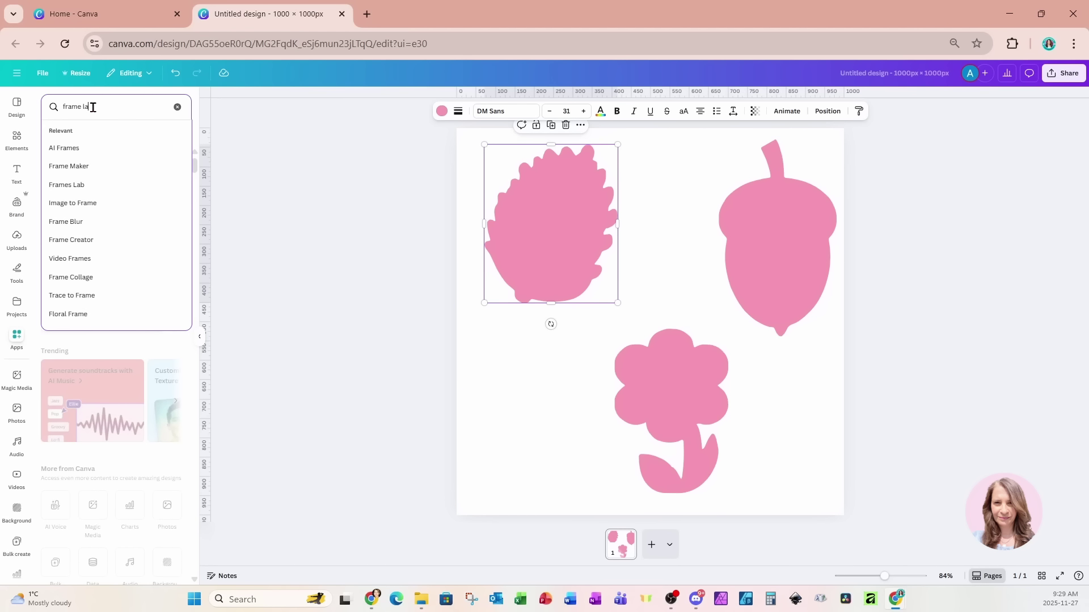
key(Return)
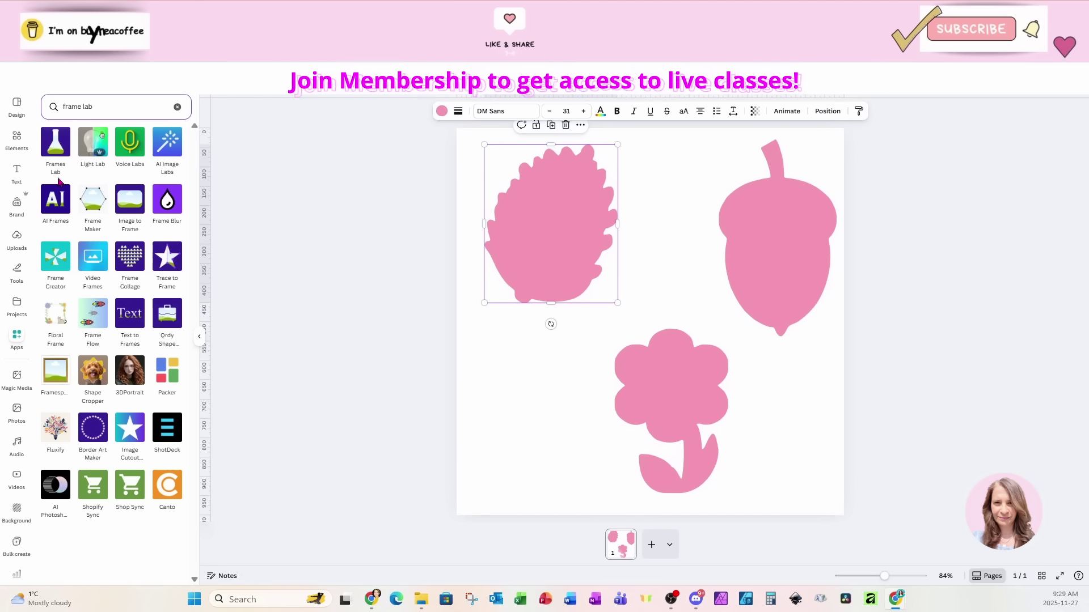
click(48, 153)
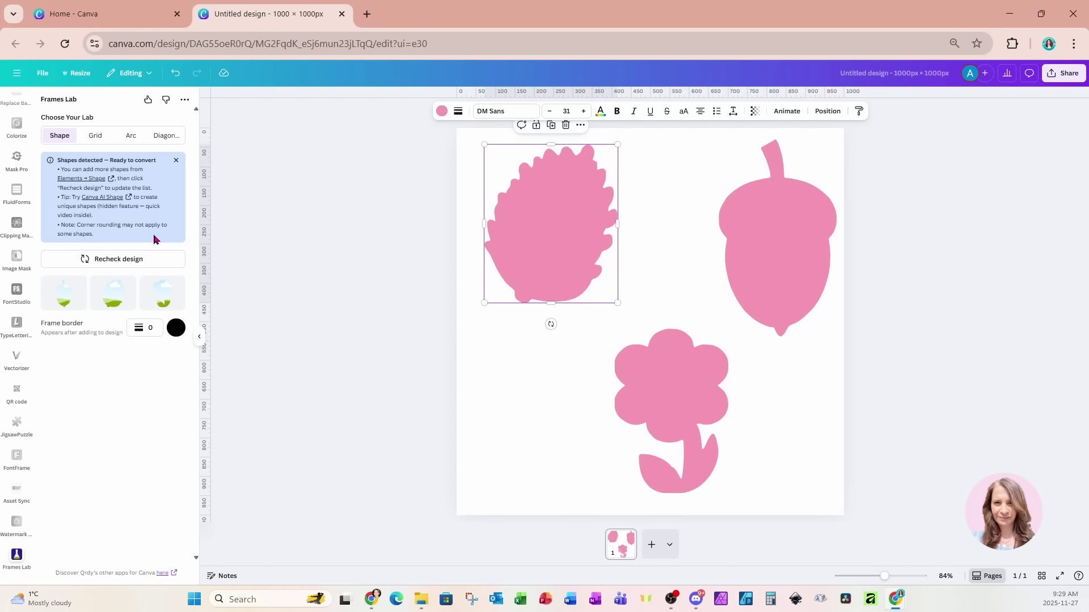
Add frame versions of the detected acorn, pine cone and flower shapes to the page
click(71, 299)
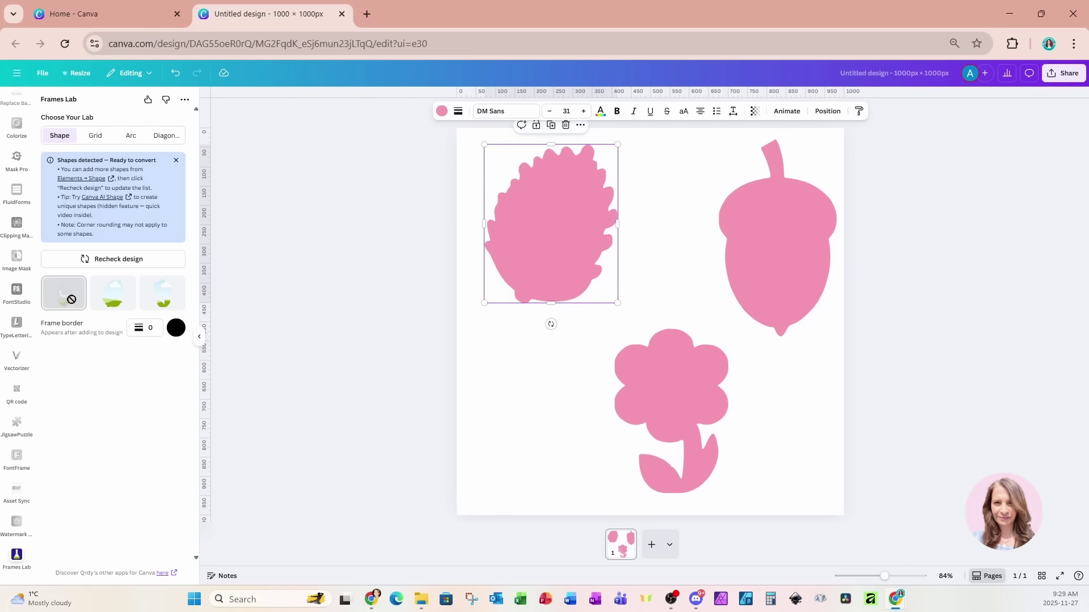
click(112, 297)
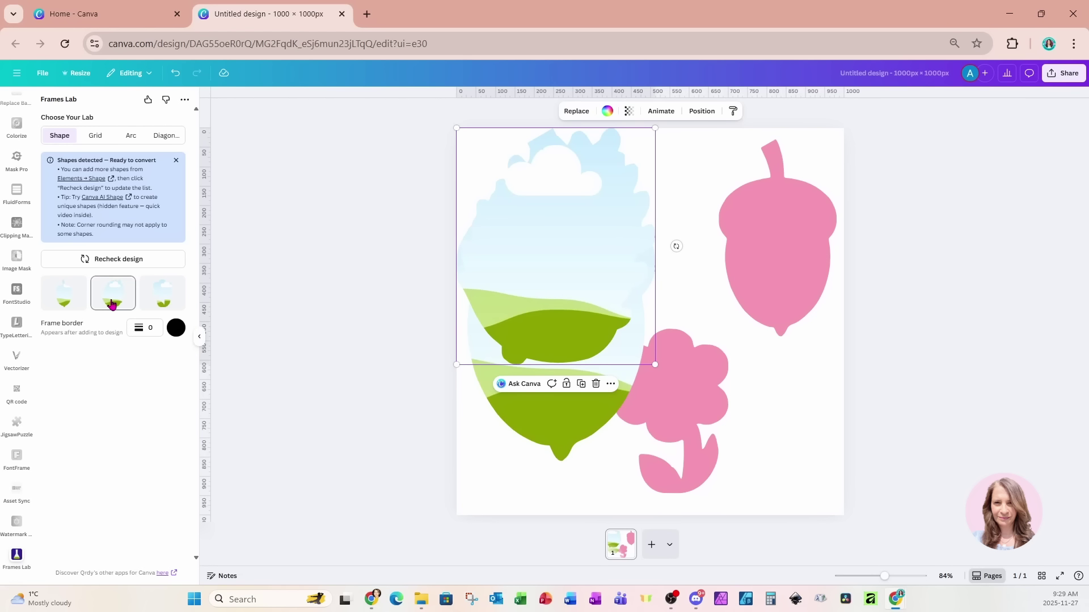
click(163, 297)
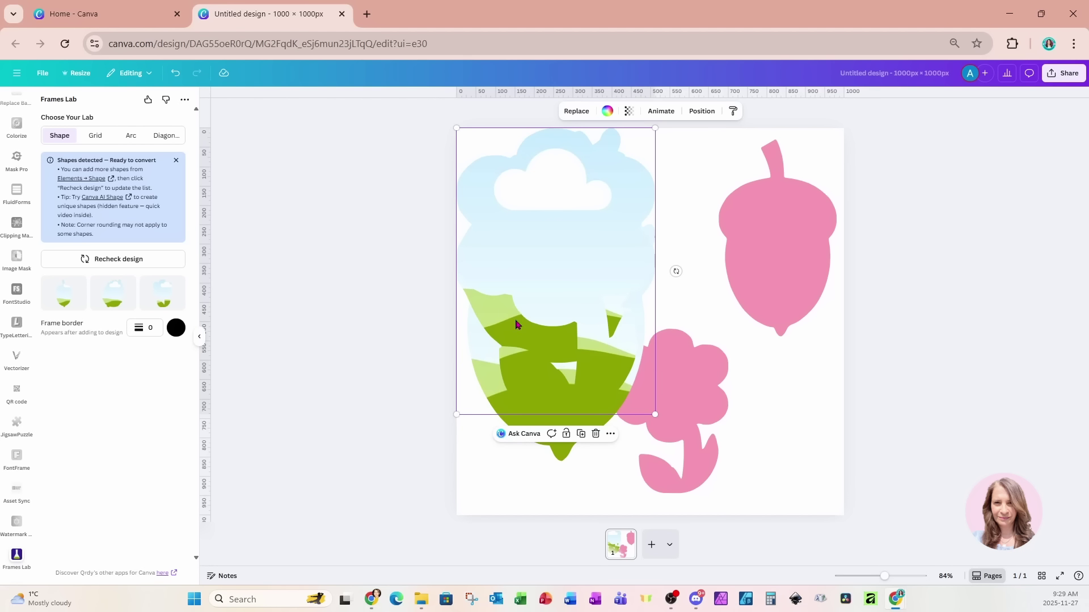
Duplicate the page and delete the pink flower, pine cone and acorn shapes from the copy, keeping only the frames
click(622, 541)
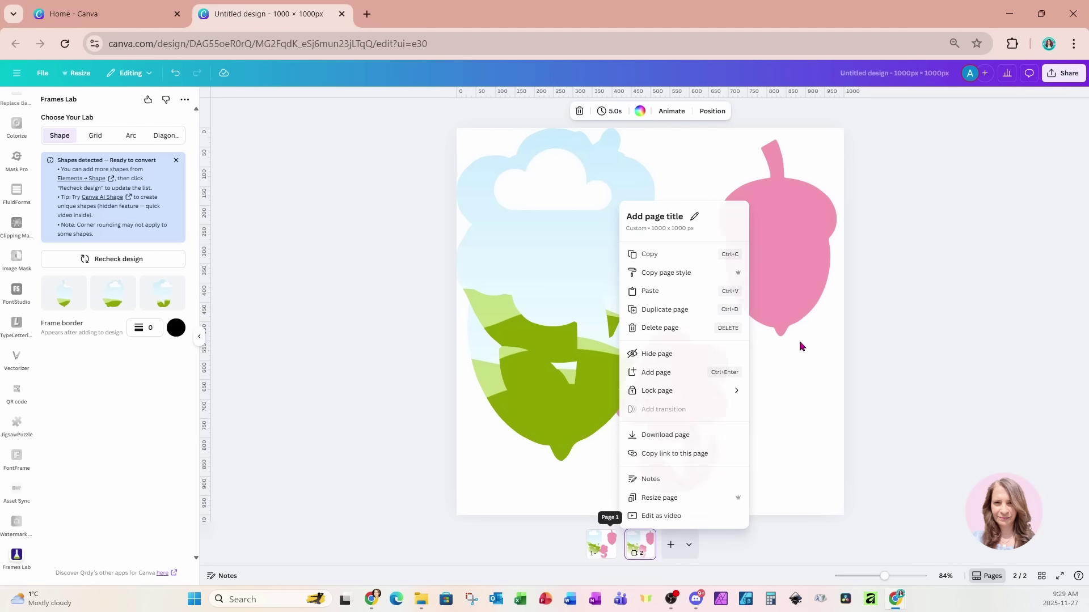
key(ctrl+d)
click(781, 267)
click(827, 111)
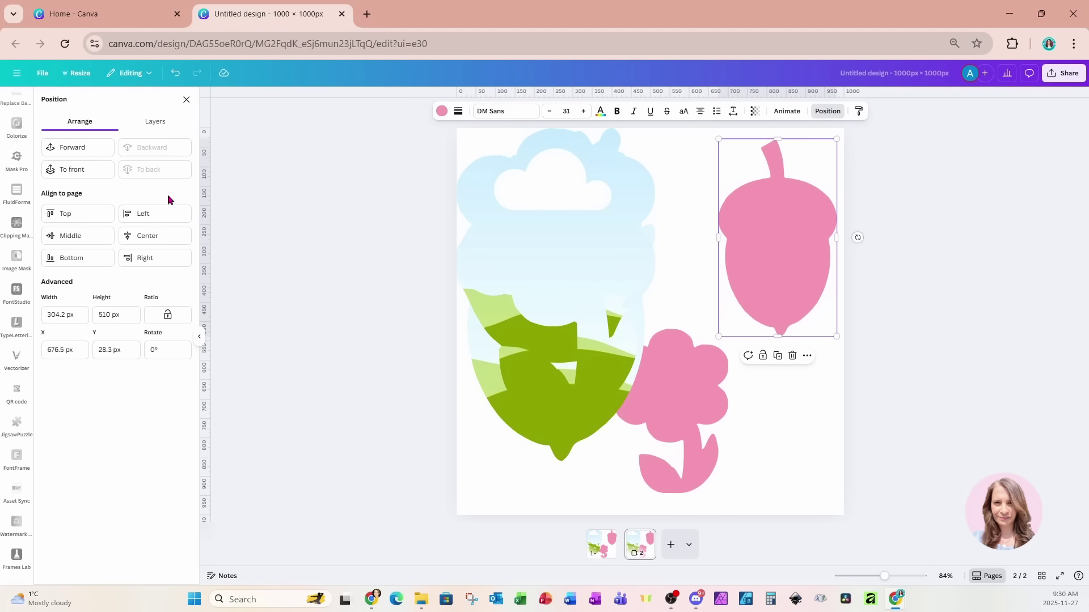
click(169, 131)
click(139, 265)
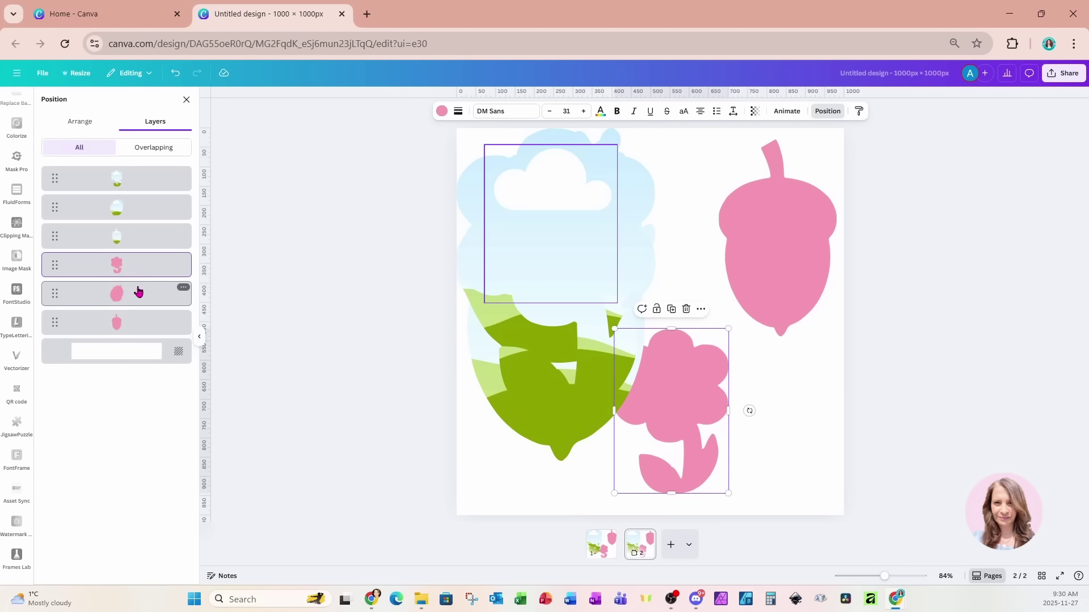
shift+click(138, 296)
shift+click(137, 320)
key(Delete)
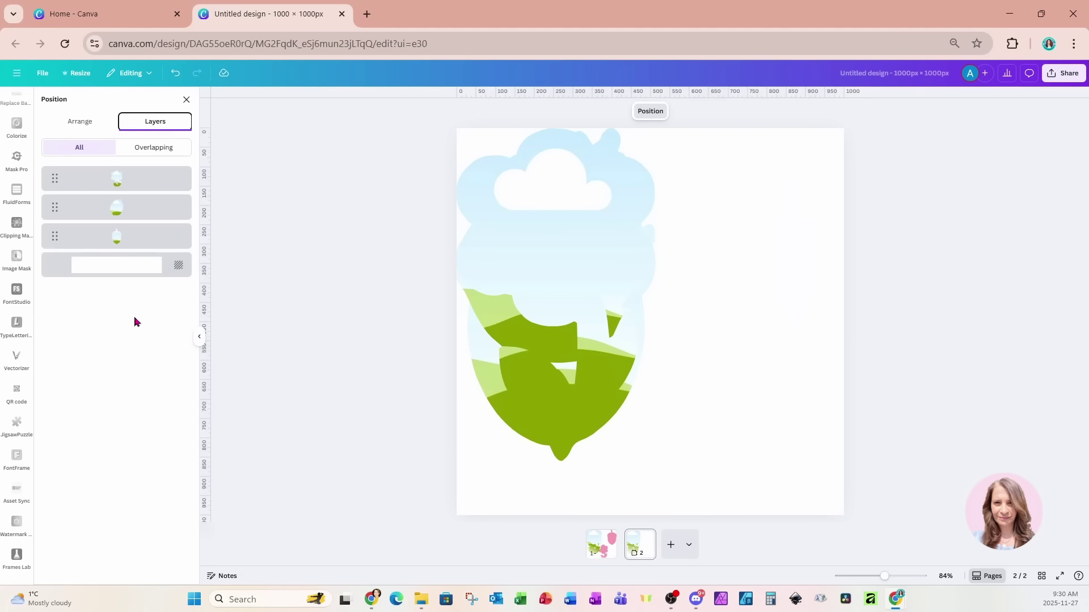
Scale down the flower and pine cone frames, placing the flower at the page's upper right and the pine cone below it
drag(522, 282, 717, 288)
drag(651, 425, 718, 328)
drag(620, 267, 757, 389)
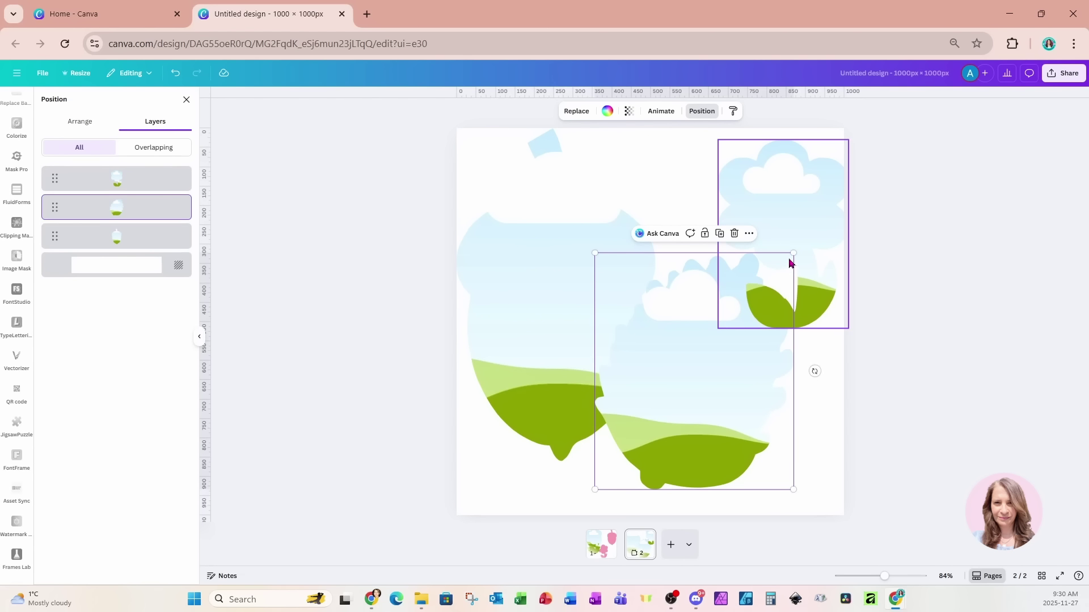
drag(791, 263, 710, 350)
drag(697, 409, 761, 430)
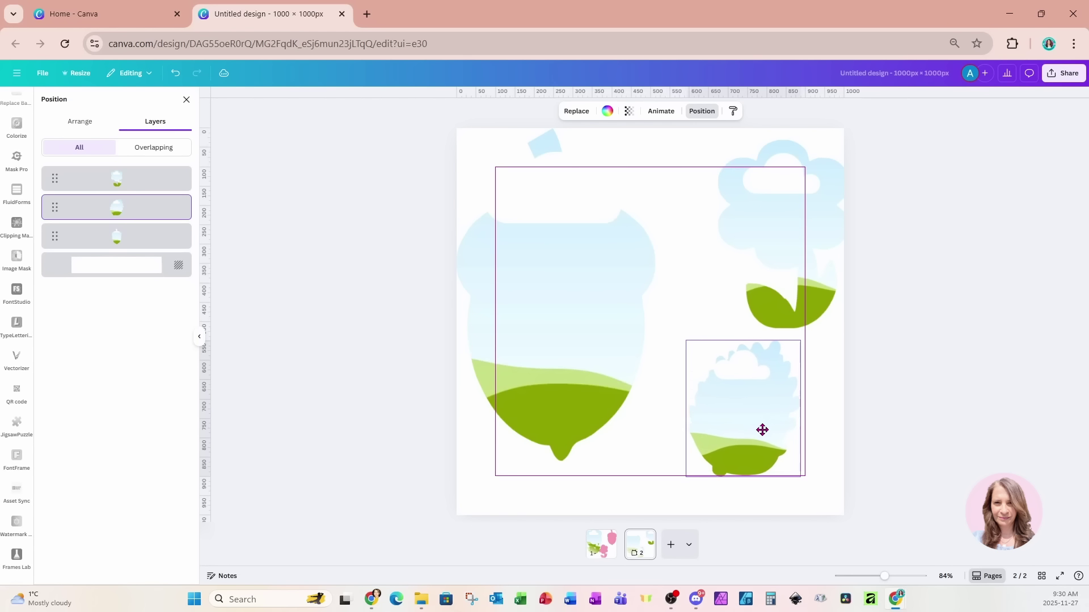
Scale down the acorn frame and reposition it at the page's upper left, and shift the flower frame fully inside the page
click(550, 365)
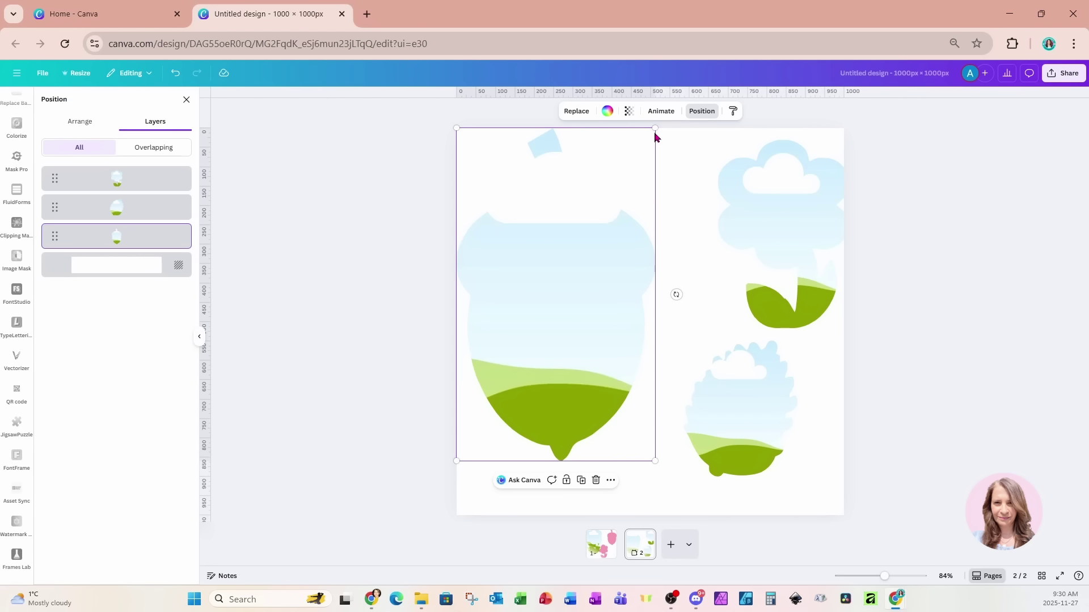
drag(655, 129, 595, 221)
drag(513, 345, 530, 284)
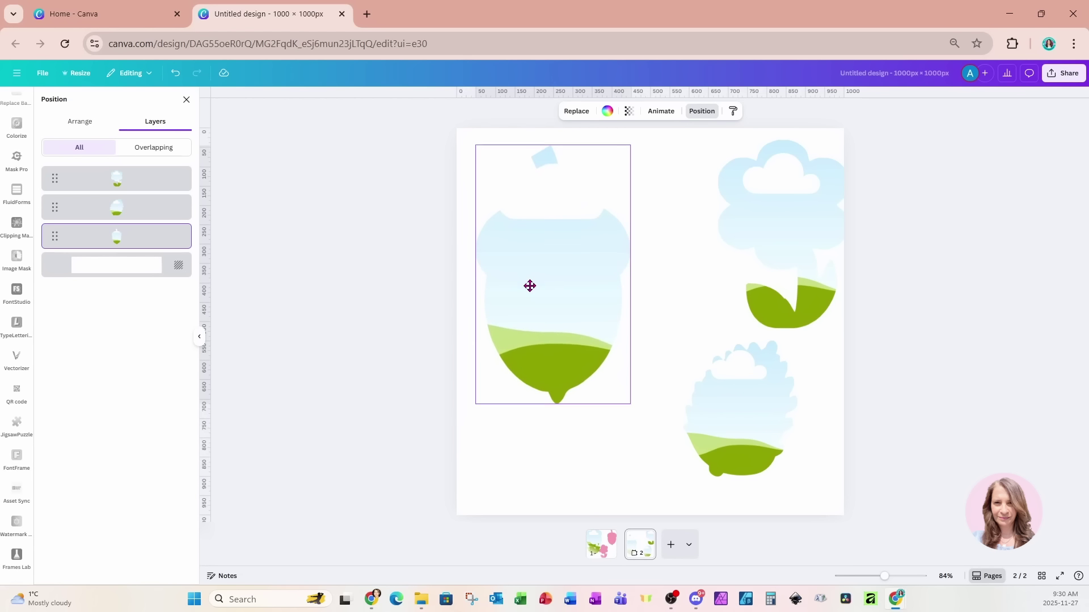
drag(768, 243, 717, 234)
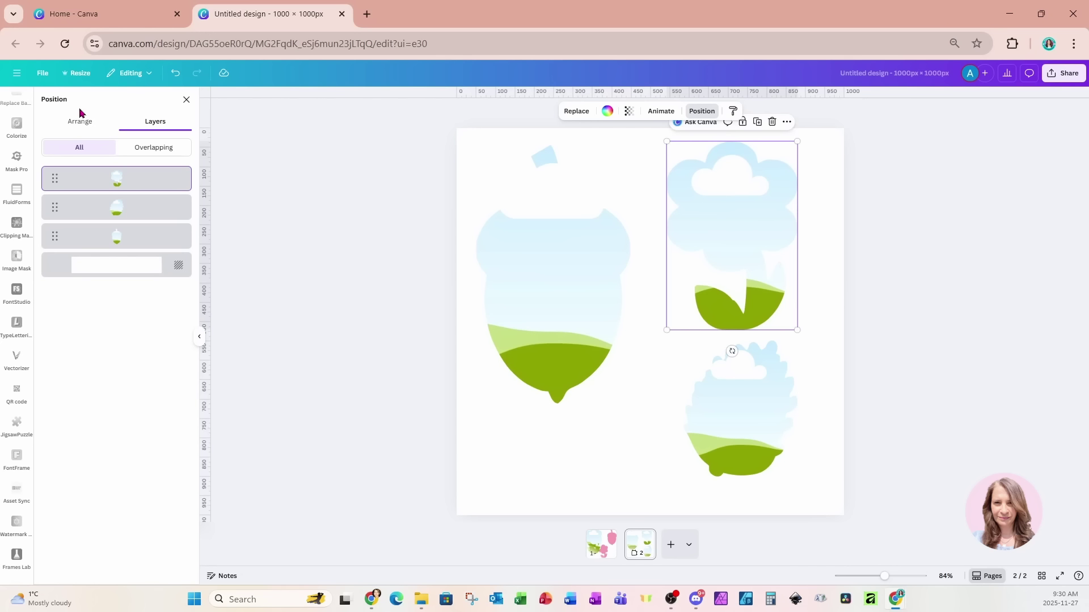
Search the elements library for "flowers" and show all photo results
scroll(17, 146, up, 10)
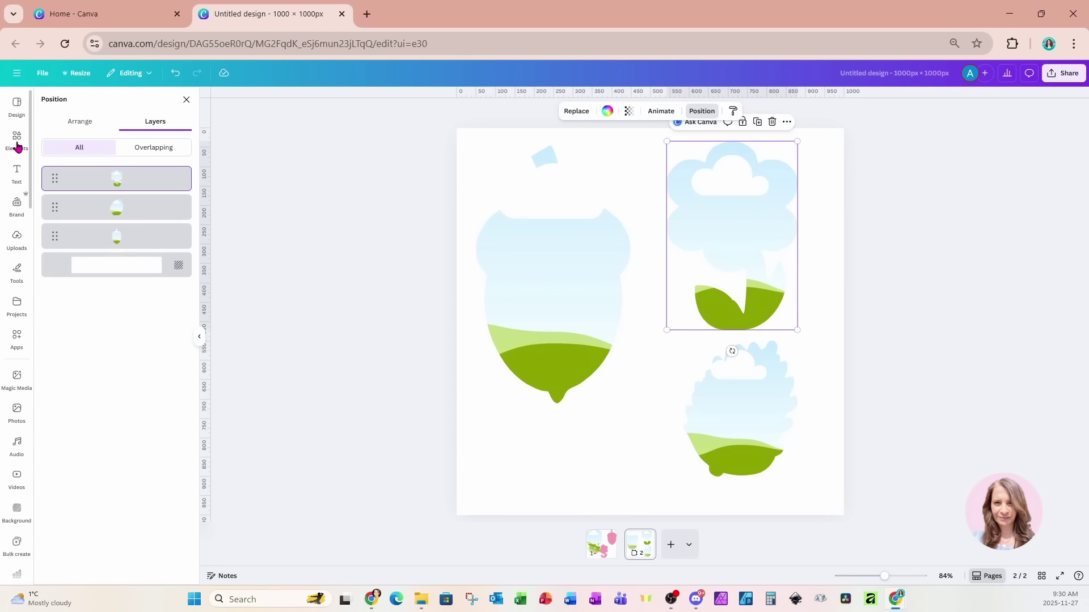
click(16, 139)
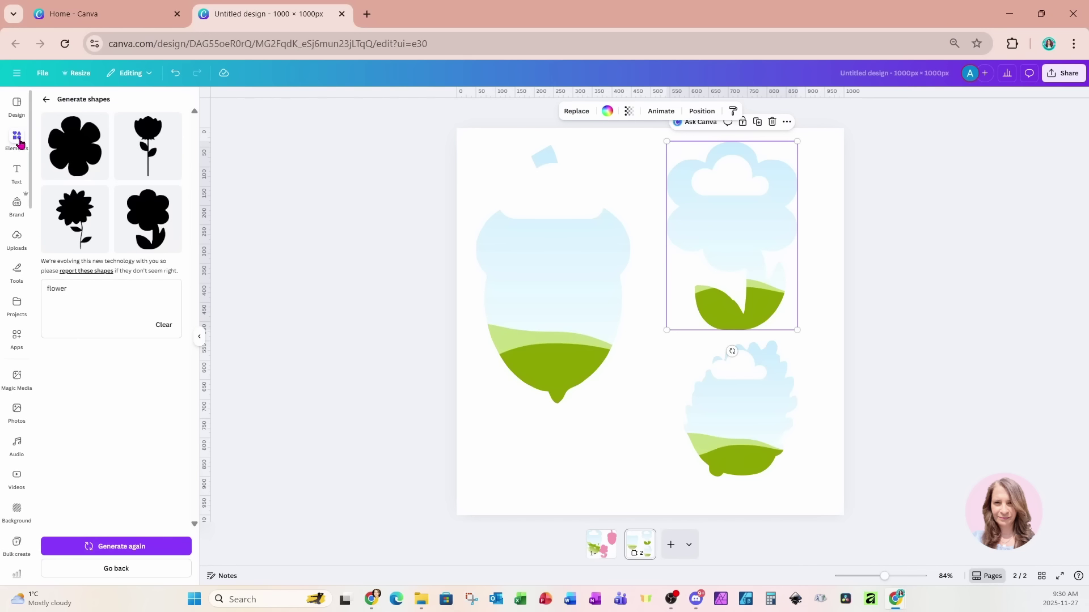
click(48, 103)
click(46, 101)
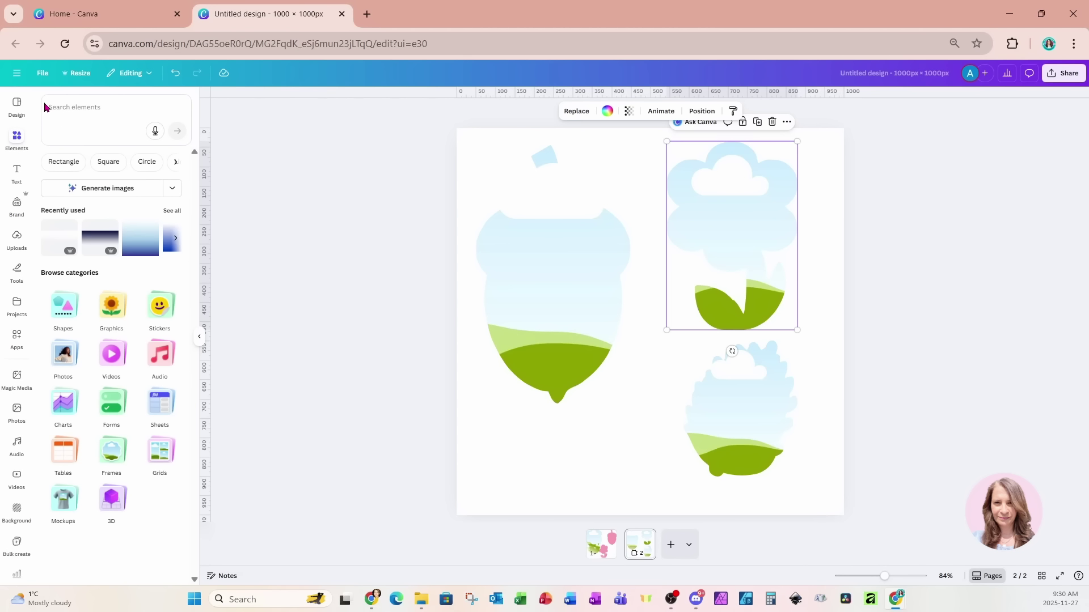
click(87, 112)
text(flo)
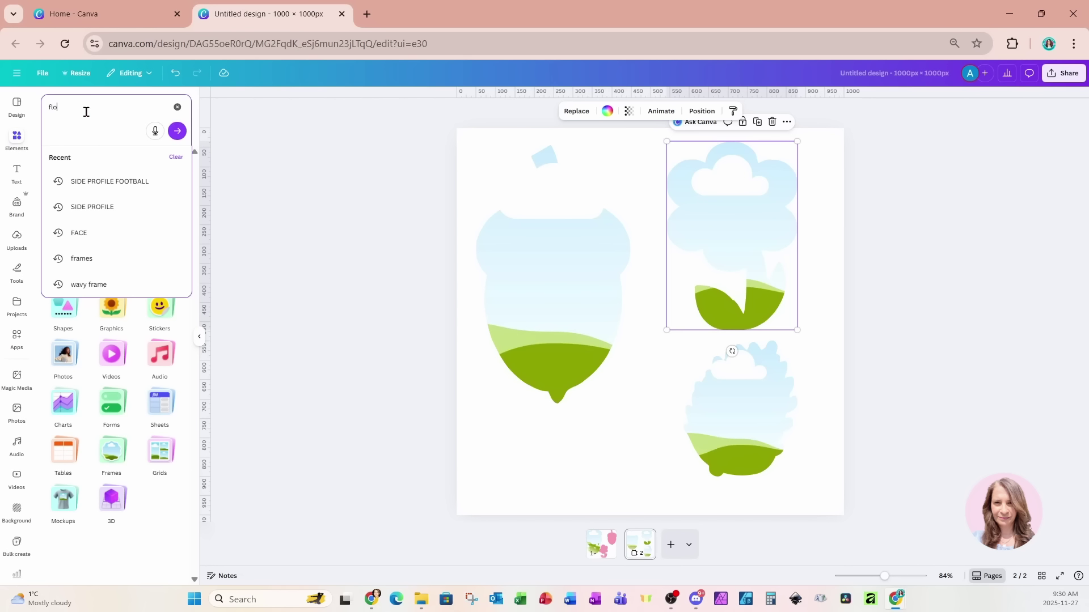
text(wers)
key(Return)
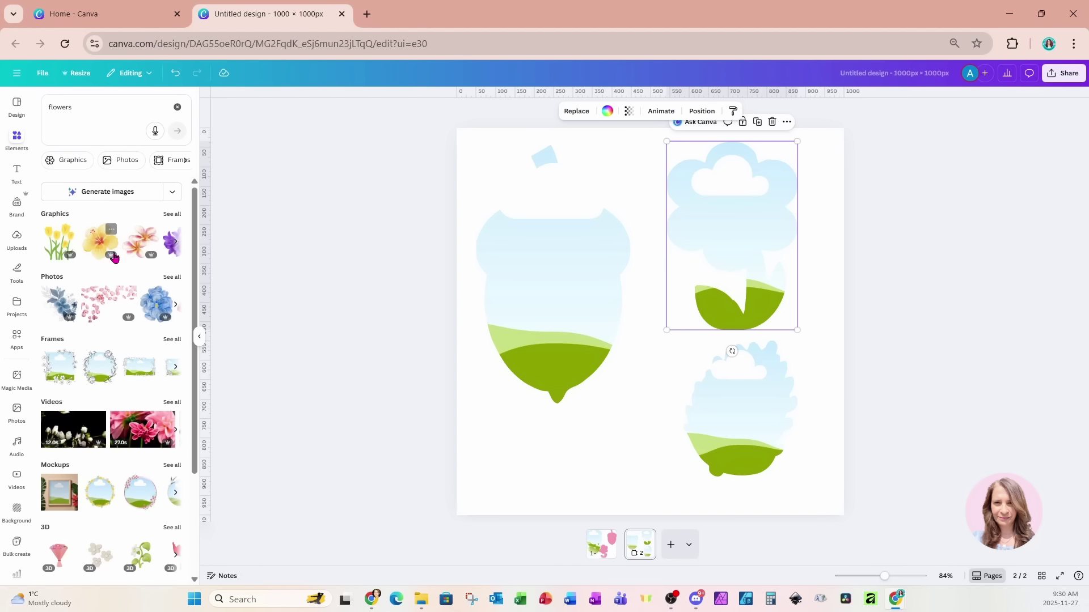
click(166, 279)
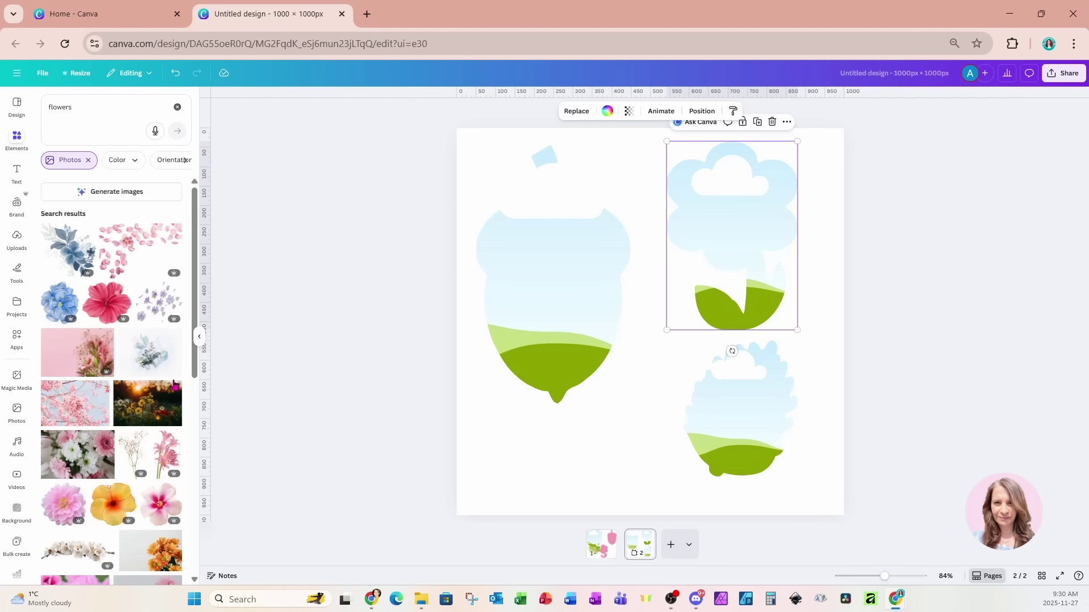
Fill the flower frame with the sunset photo of yellow flowers
click(163, 417)
drag(737, 391, 750, 253)
double_click(752, 243)
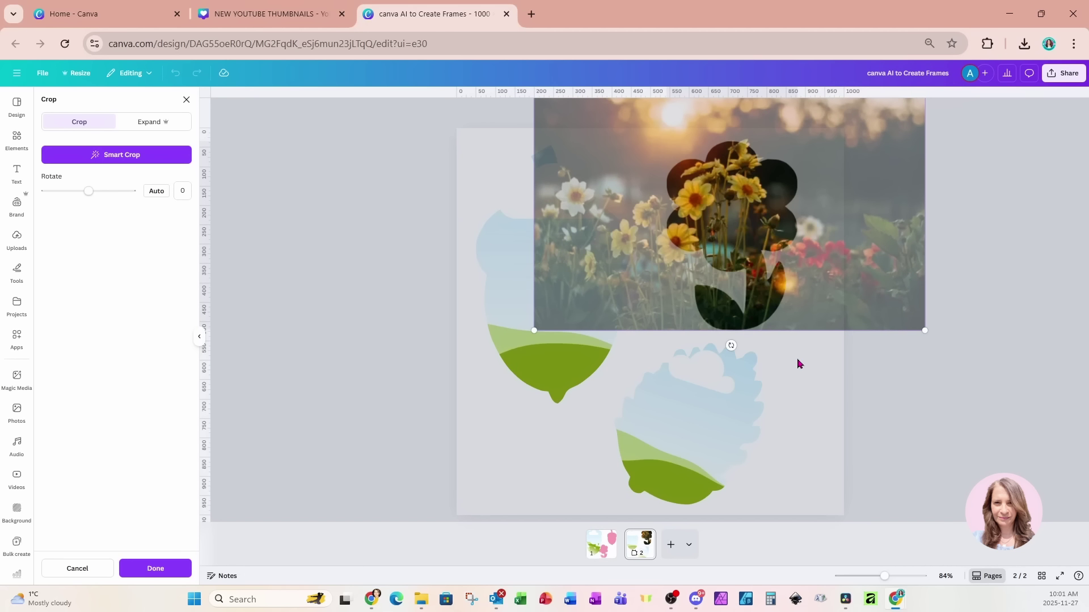
click(797, 363)
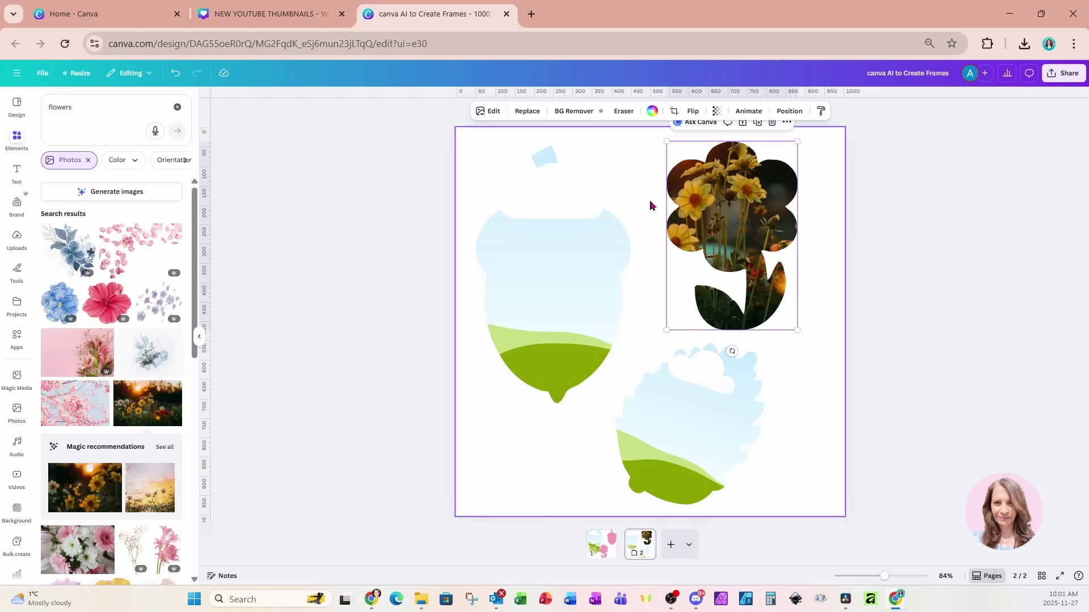
click(590, 223)
click(718, 221)
click(715, 366)
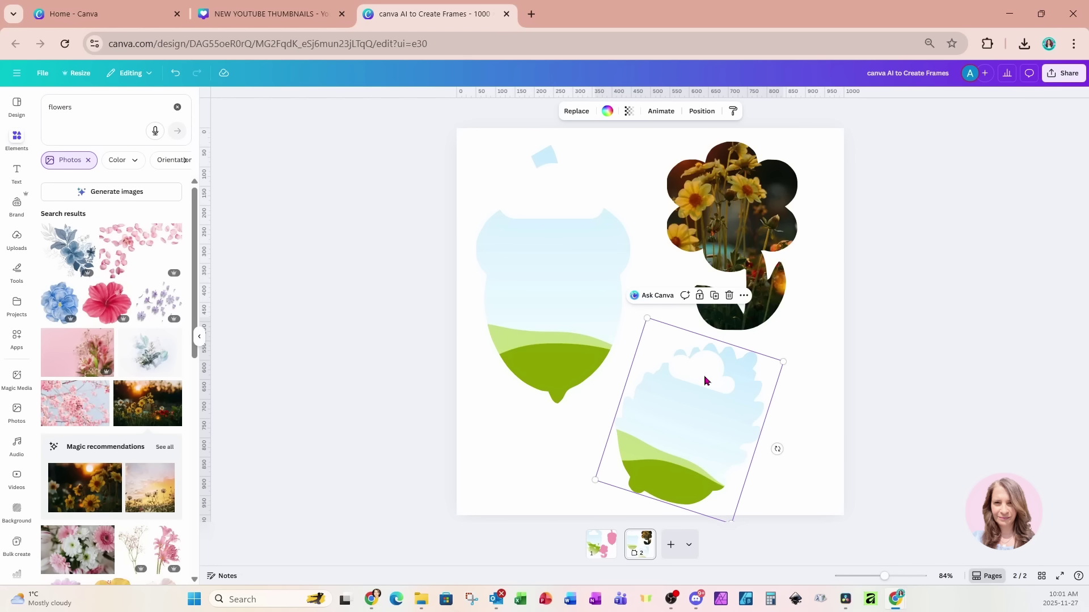
Copy the pink acorn shape from page 1 onto a new blank page, then enlarge it and centre it there
click(602, 546)
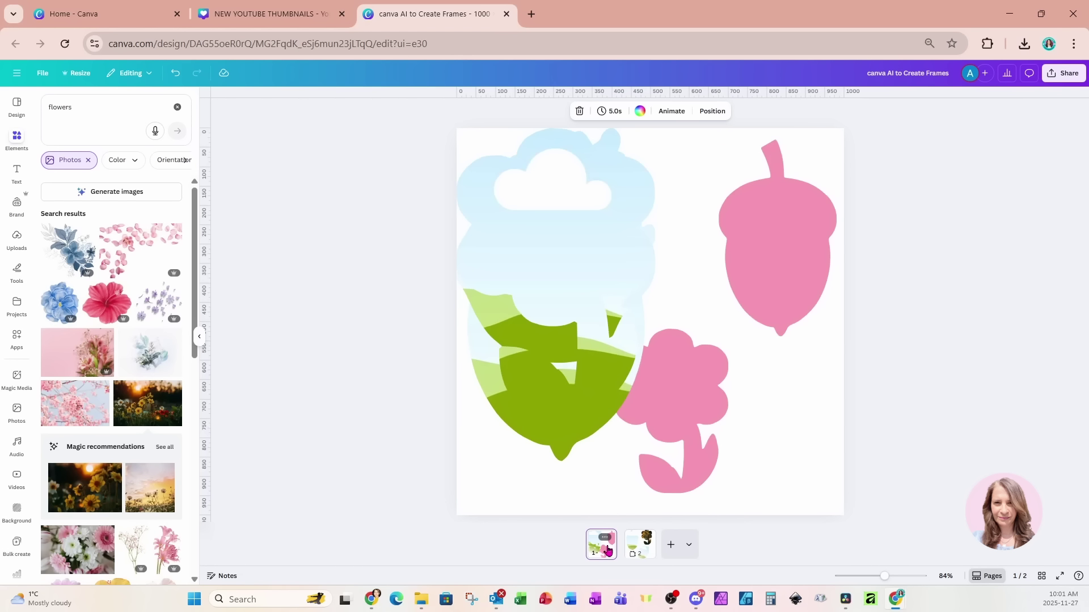
click(777, 267)
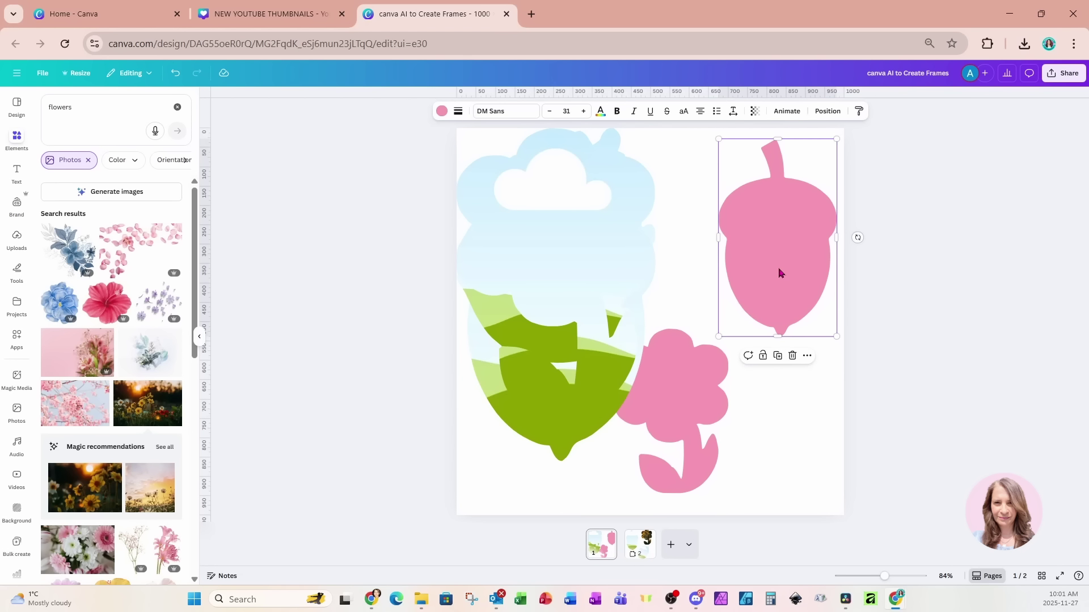
click(671, 544)
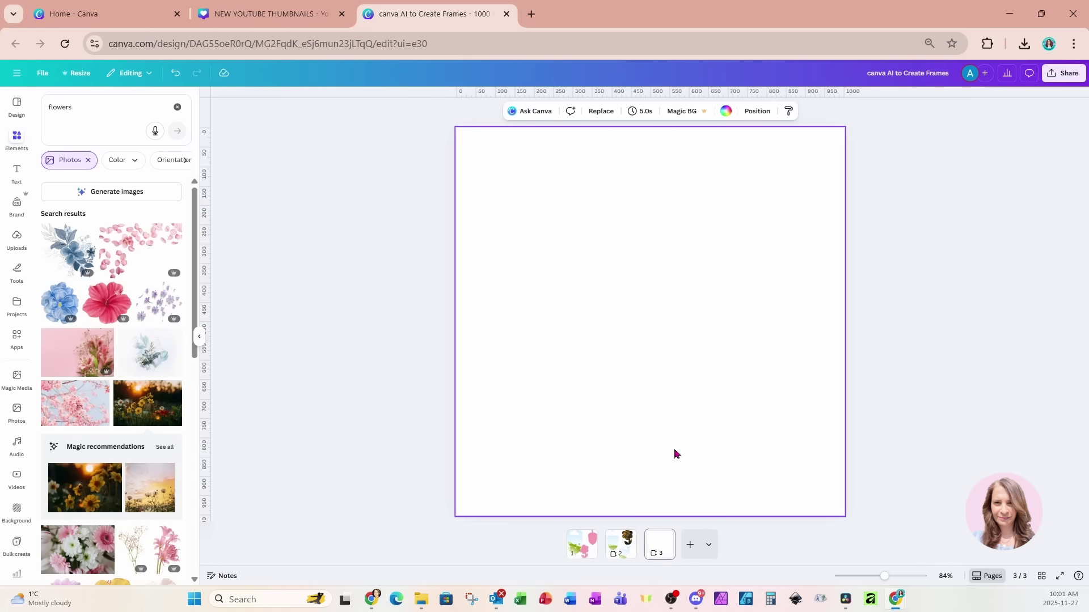
key(ctrl+v)
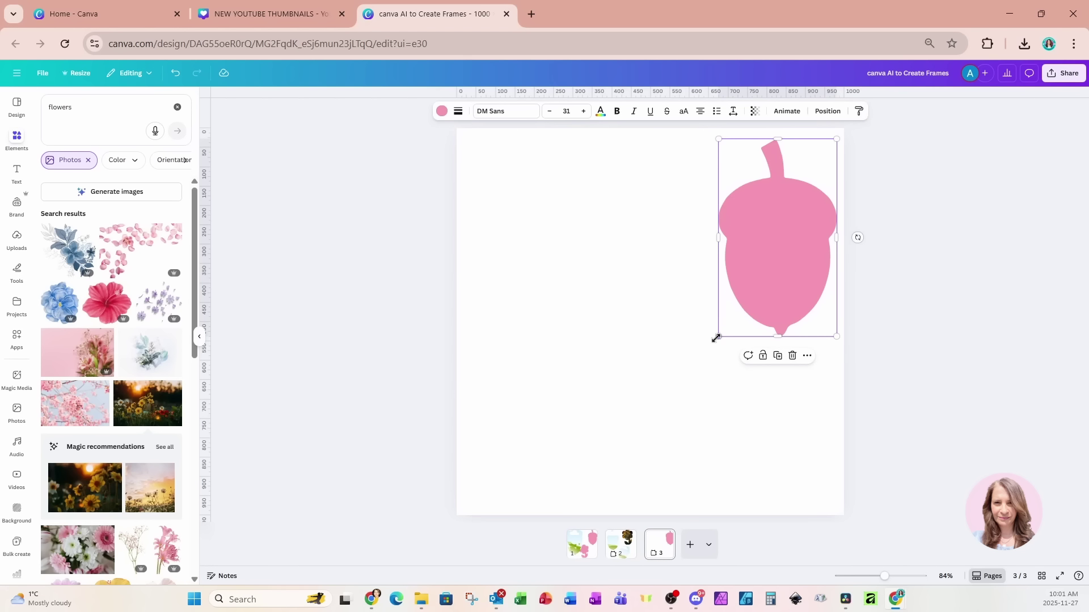
drag(716, 337, 494, 434)
drag(670, 382, 607, 378)
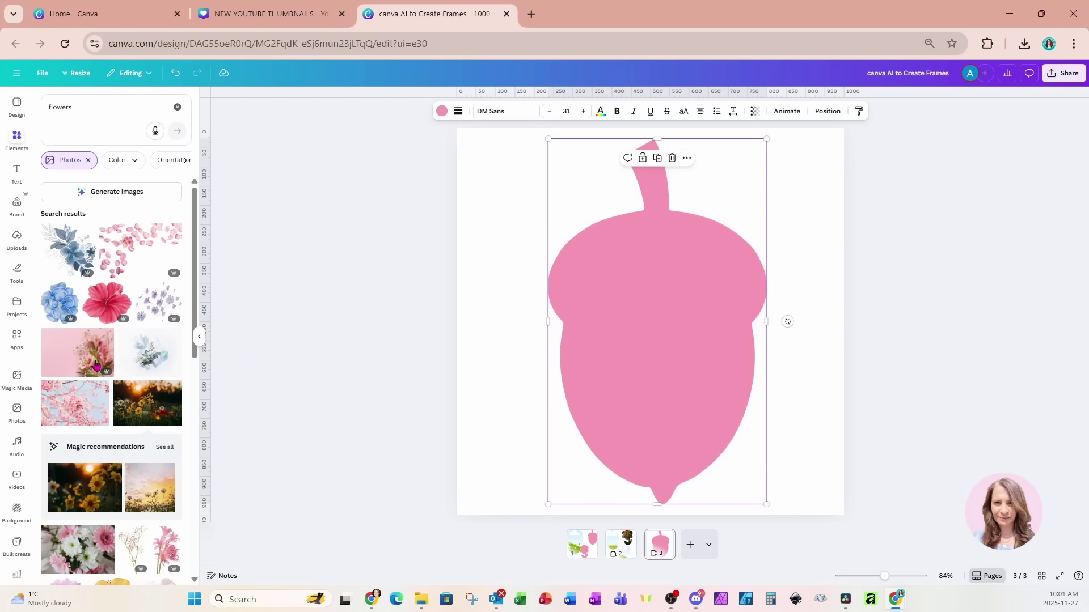
Open Frames Lab for the acorn page and look through the available frame border colors
click(16, 339)
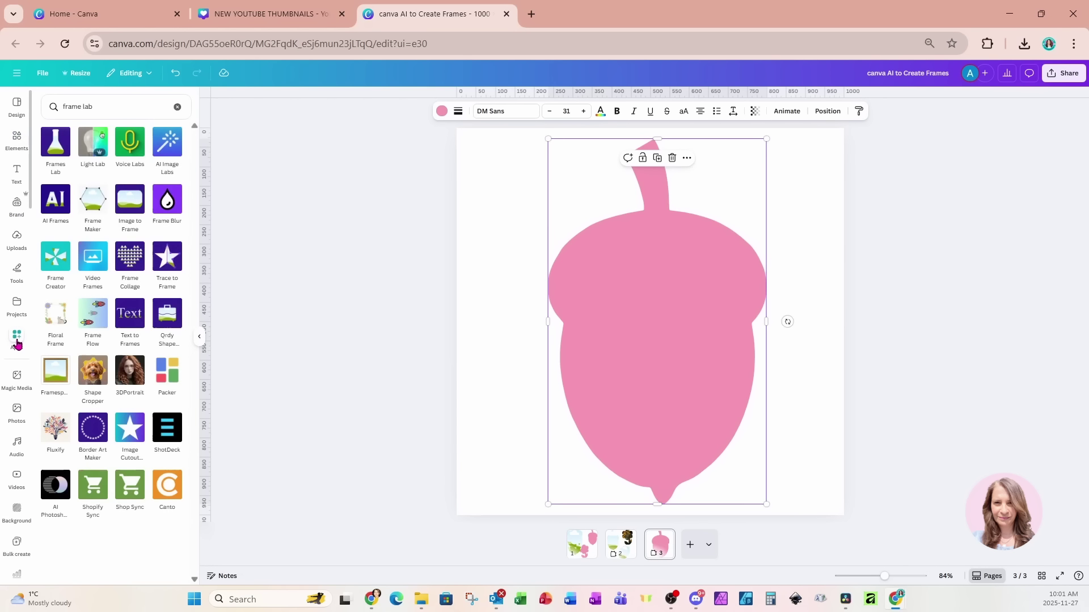
click(55, 145)
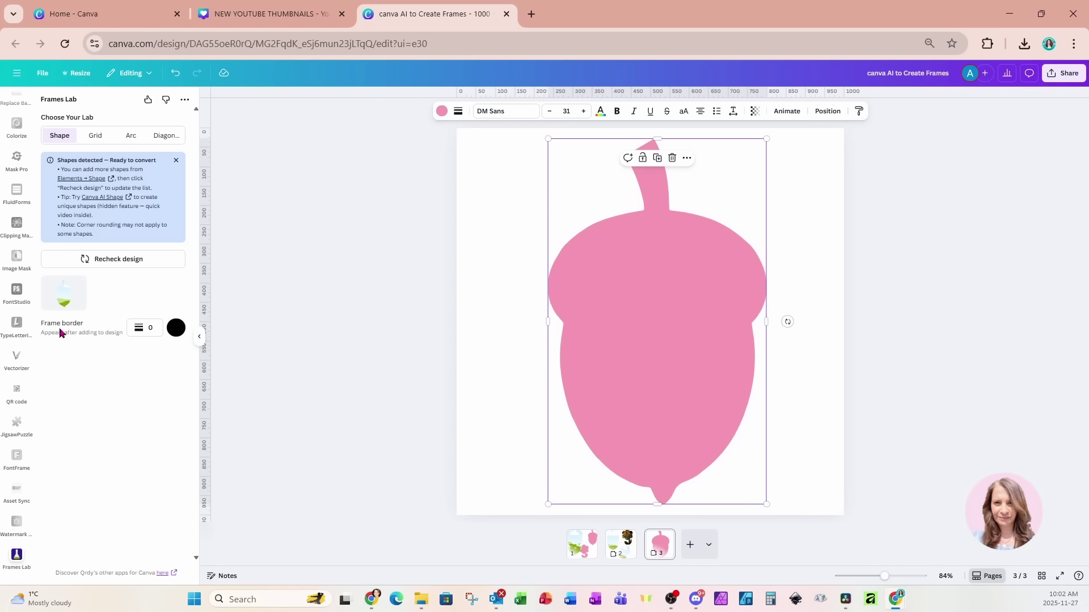
click(176, 333)
scroll(238, 427, down, 2)
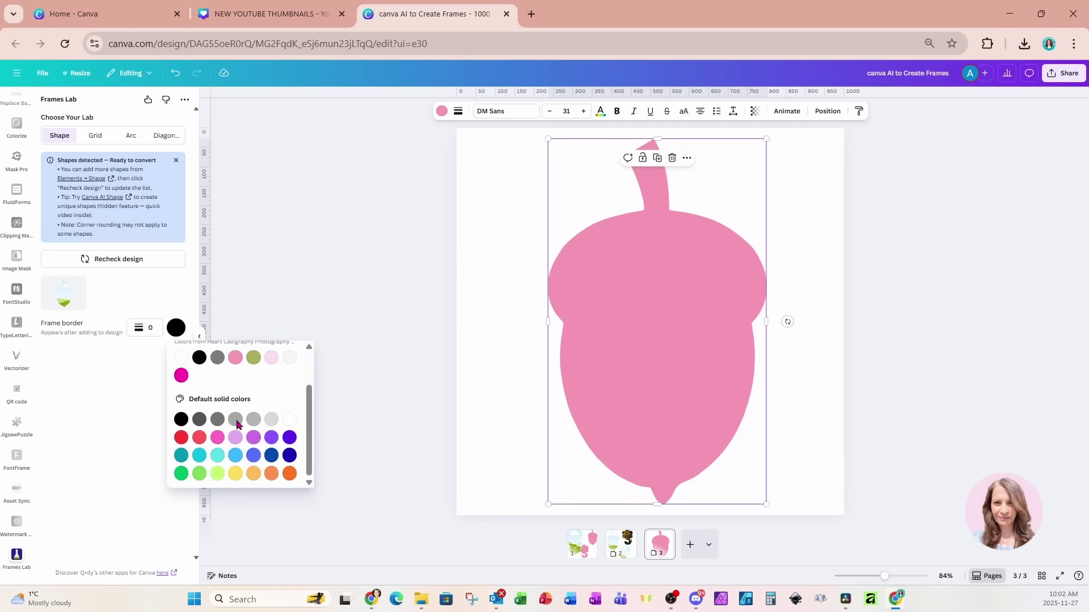
scroll(311, 437, up, 2)
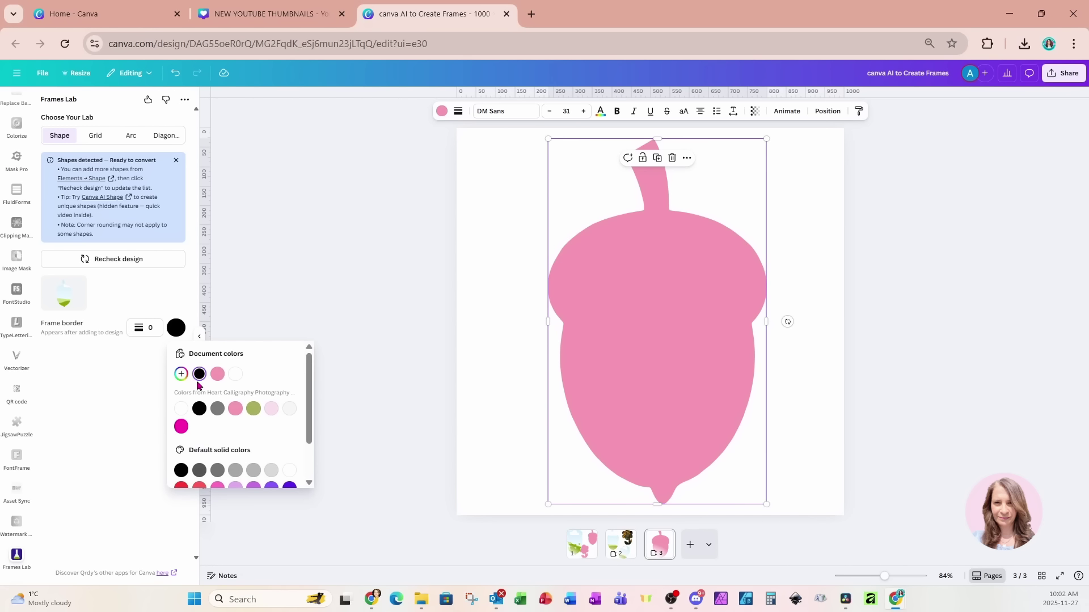
Set the frame border weight to 5 and add the black-bordered acorn frame to the page
click(139, 330)
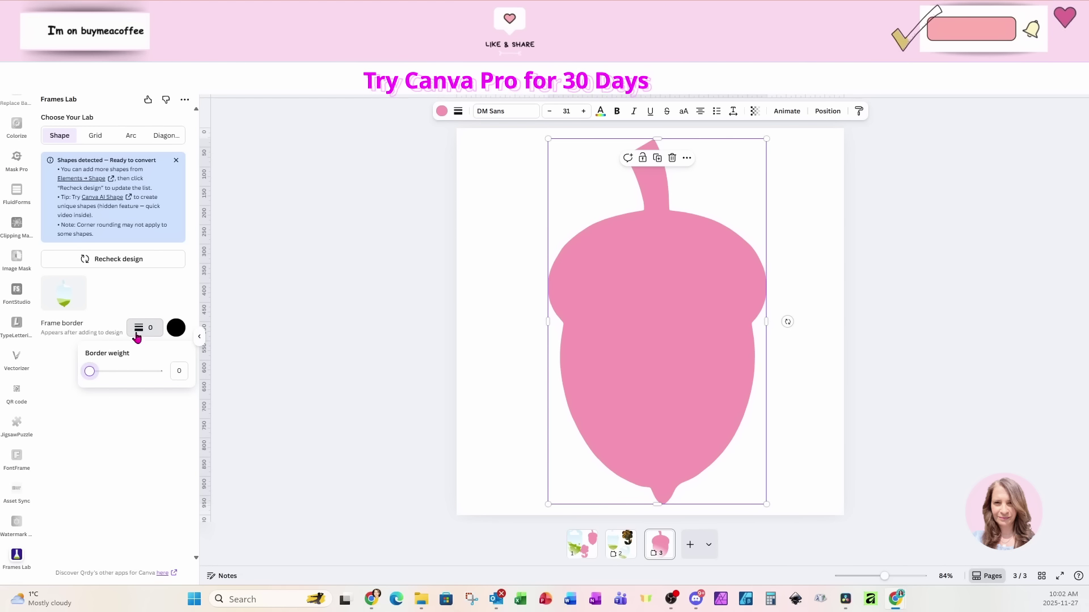
drag(89, 372, 97, 372)
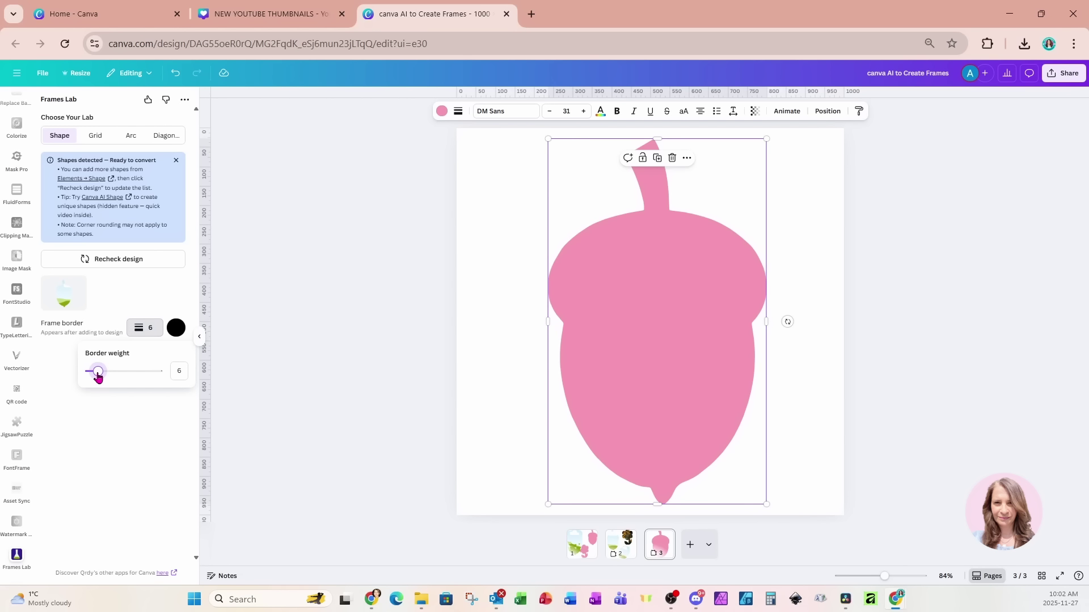
drag(99, 378, 97, 378)
click(110, 297)
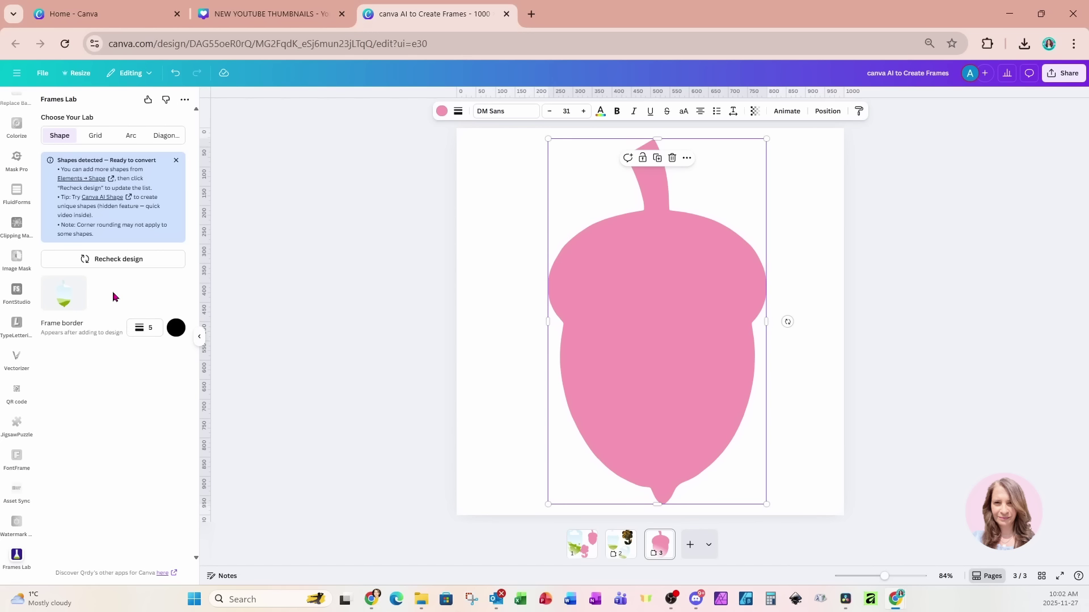
click(64, 305)
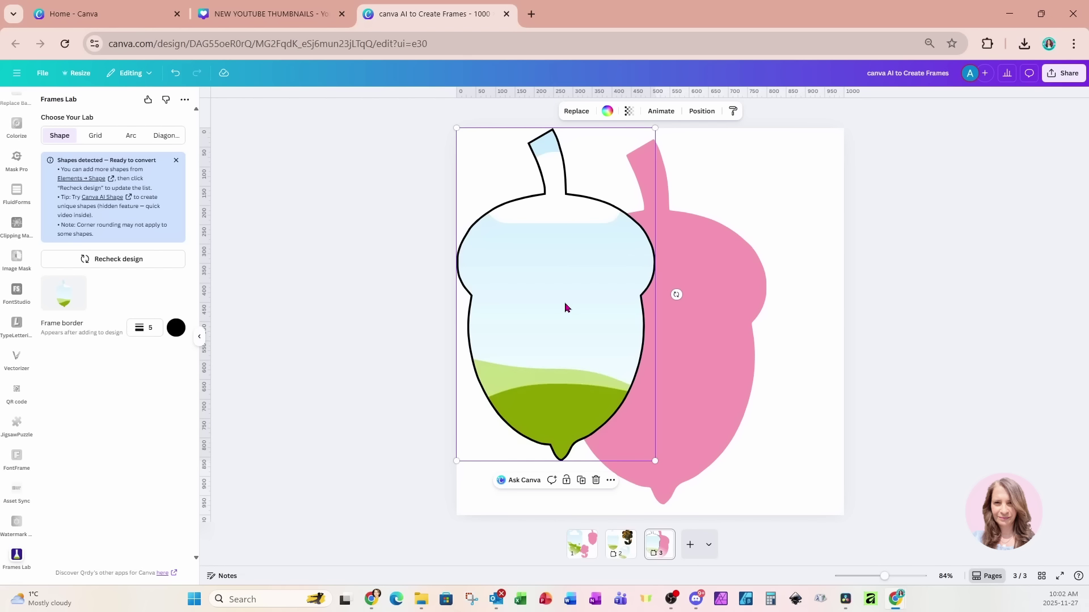
Move the pink acorn to the right of the bordered frame and resize it to roughly the frame's size
click(710, 315)
drag(710, 316, 750, 309)
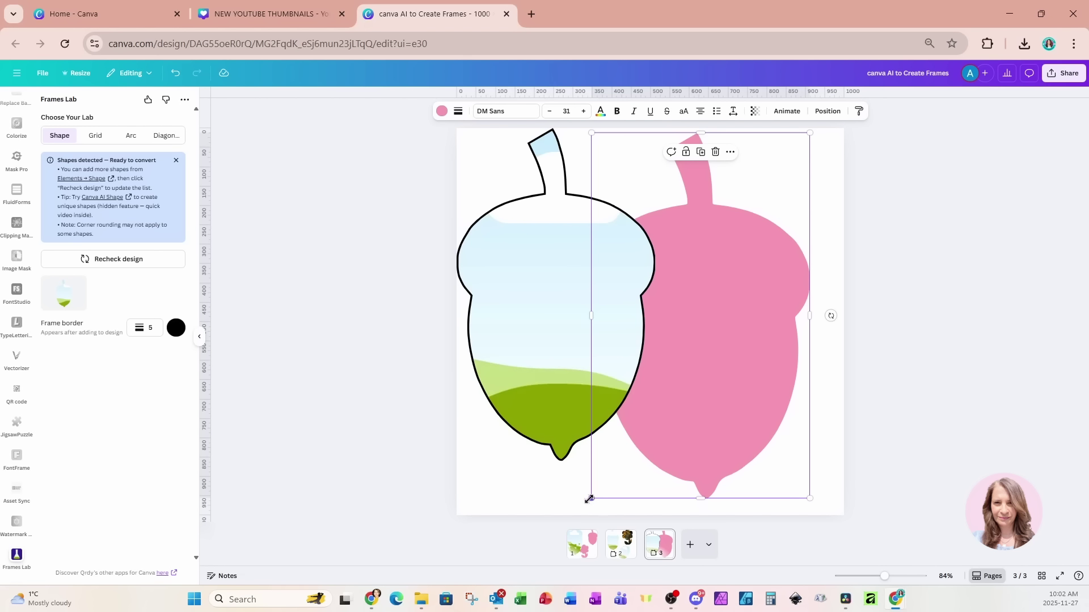
drag(589, 498, 650, 418)
drag(715, 348, 716, 383)
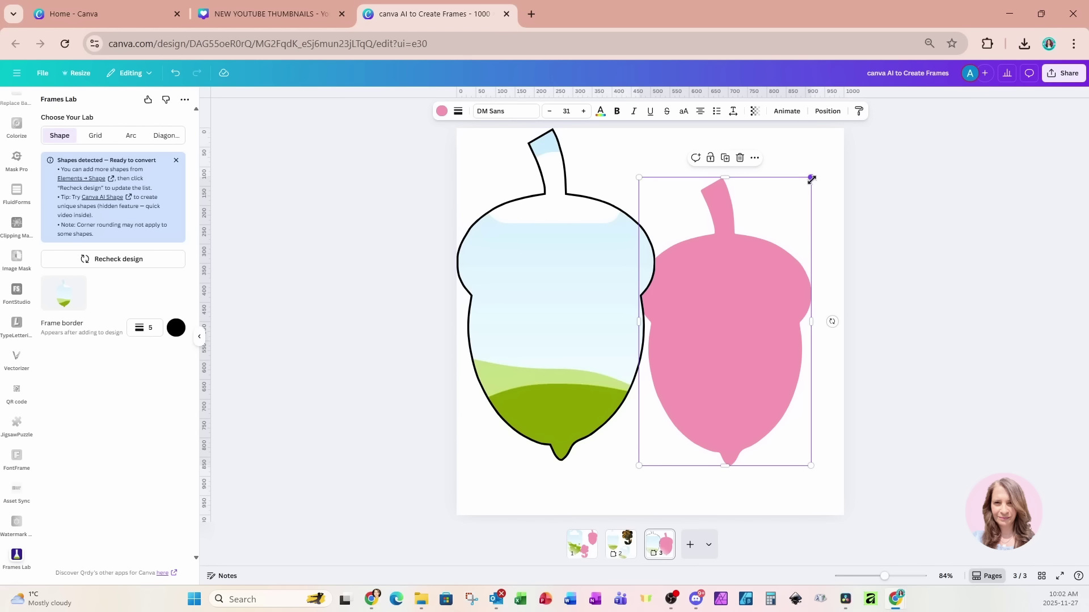
drag(811, 177, 826, 153)
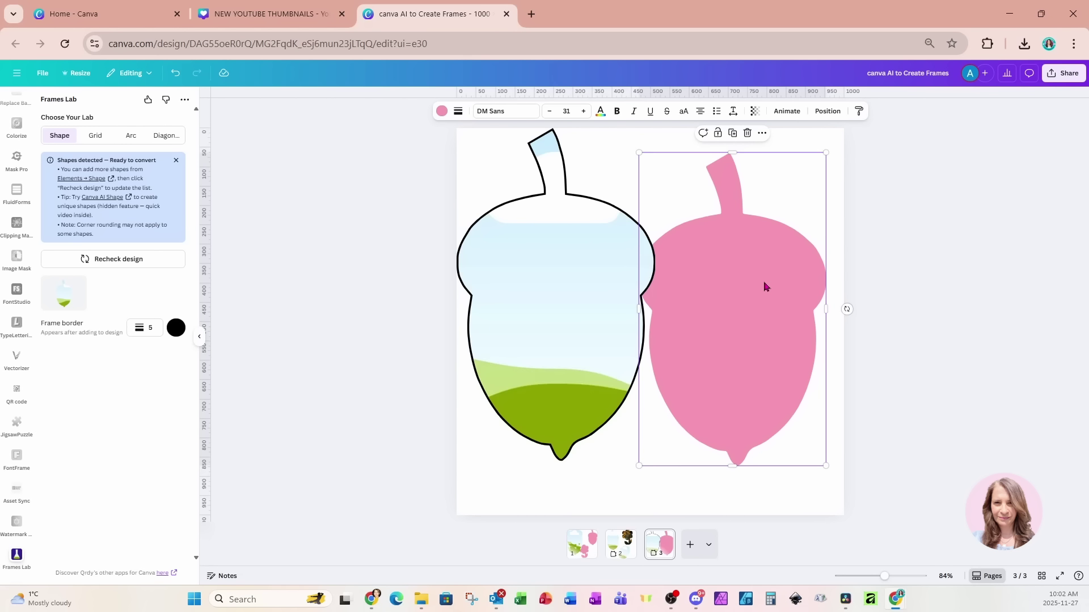